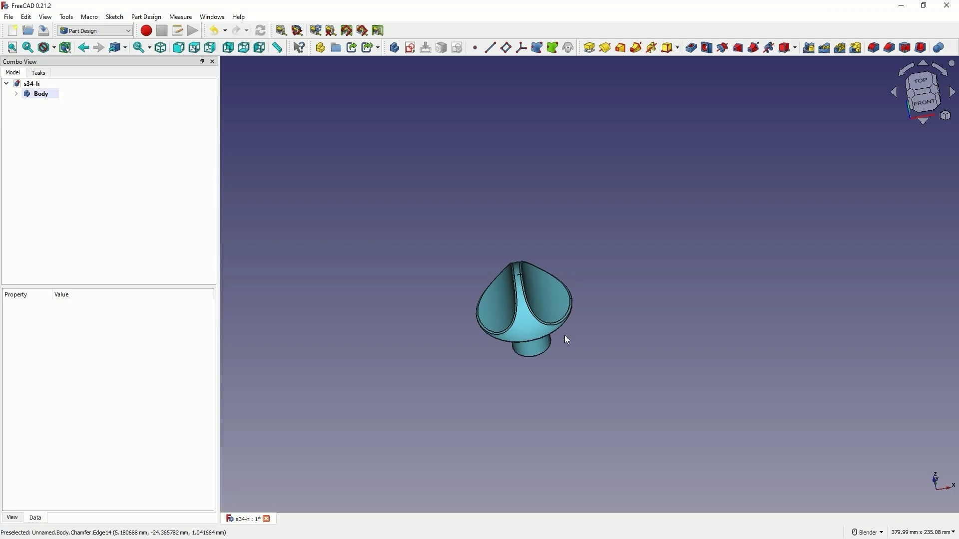
Create a new document and start a sketch on the XZ plane
middle_drag(568, 340, 554, 337)
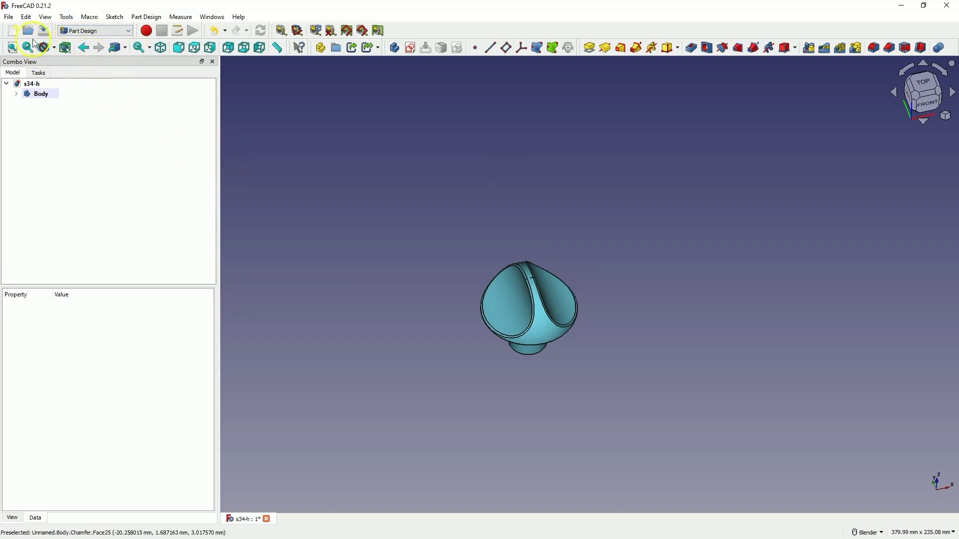
click(11, 32)
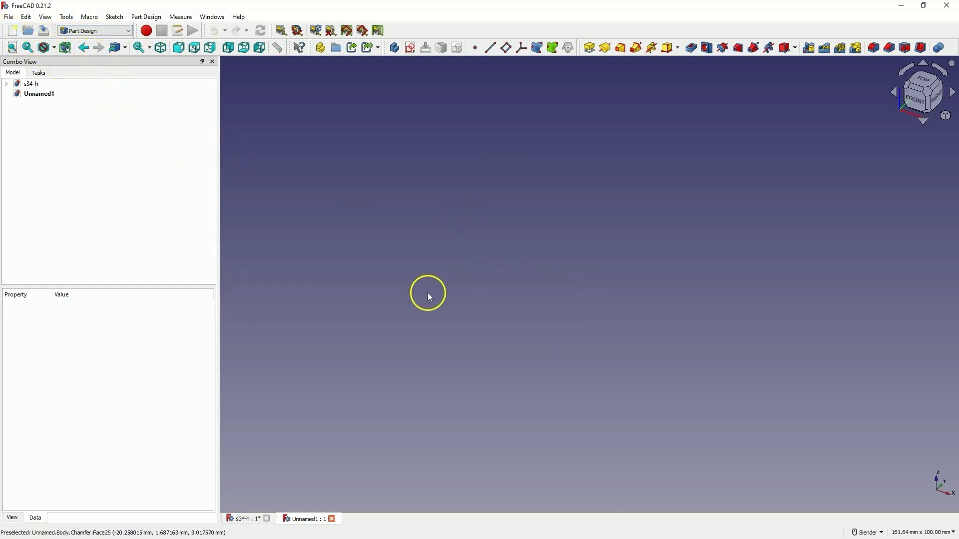
click(410, 48)
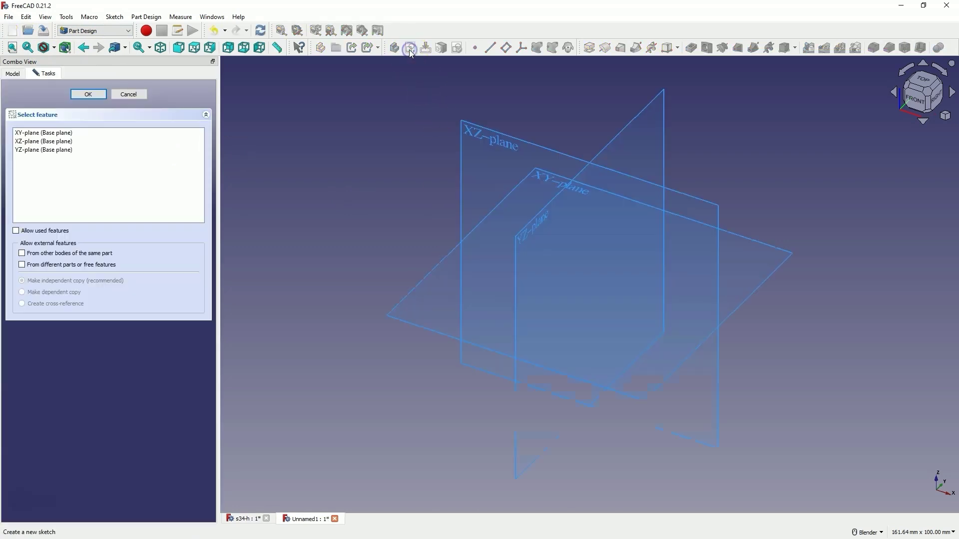
click(477, 139)
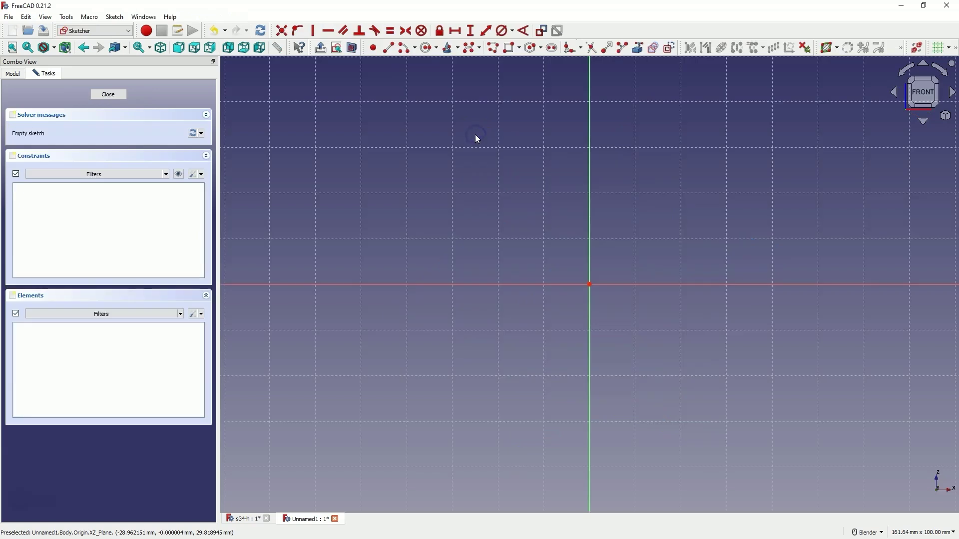
Draw a circle with a radius of about 42 mm centred on the origin
click(425, 47)
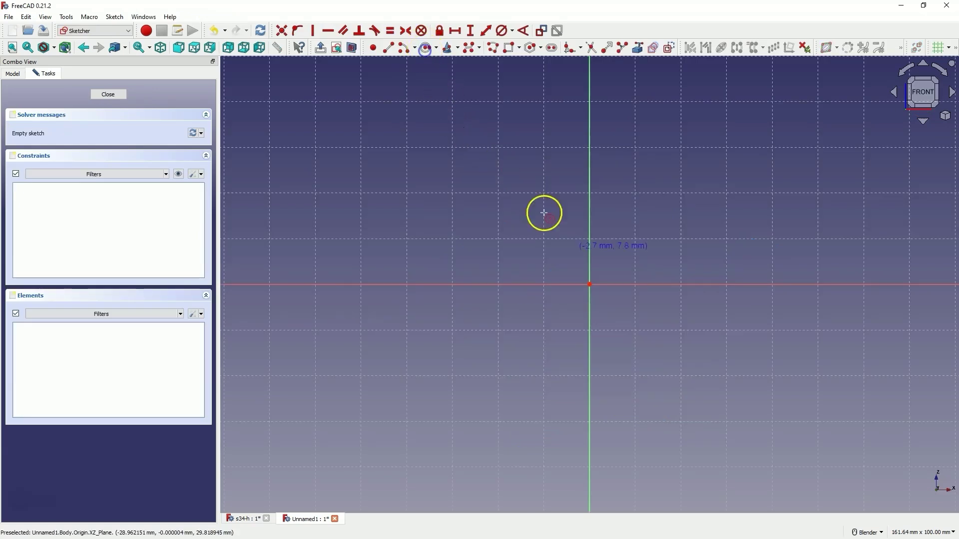
click(589, 284)
click(741, 167)
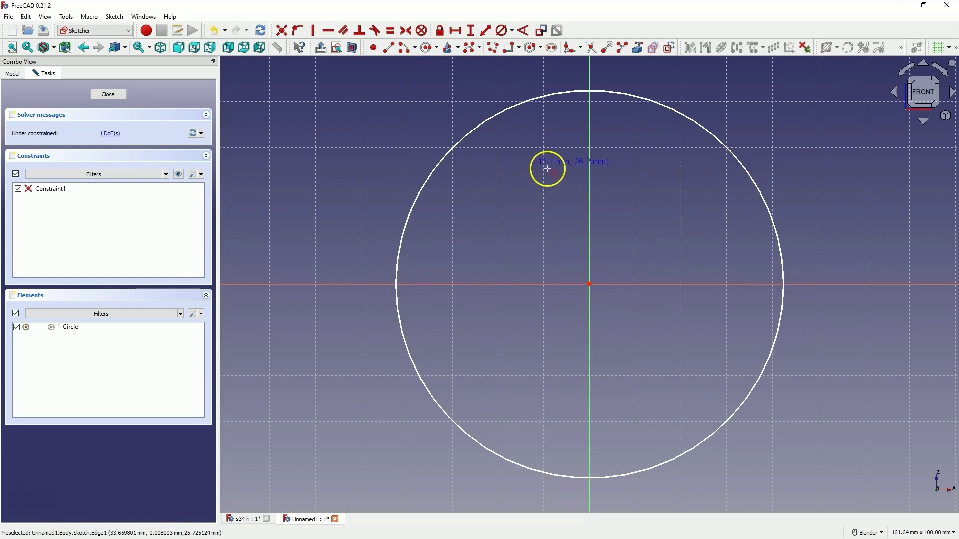
right_click(523, 160)
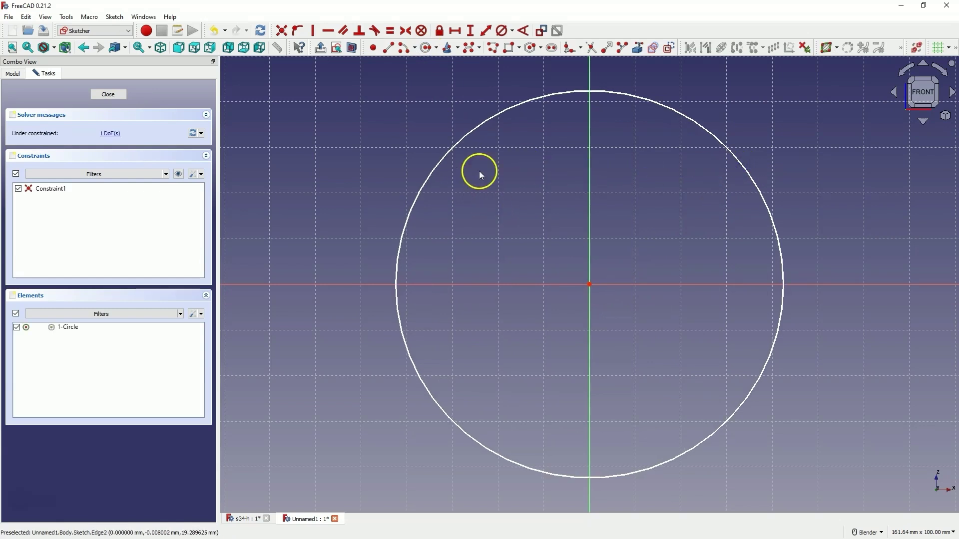
Start the Polyline tool and check that Auto constraints is enabled in the sketch's constraint settings
click(490, 52)
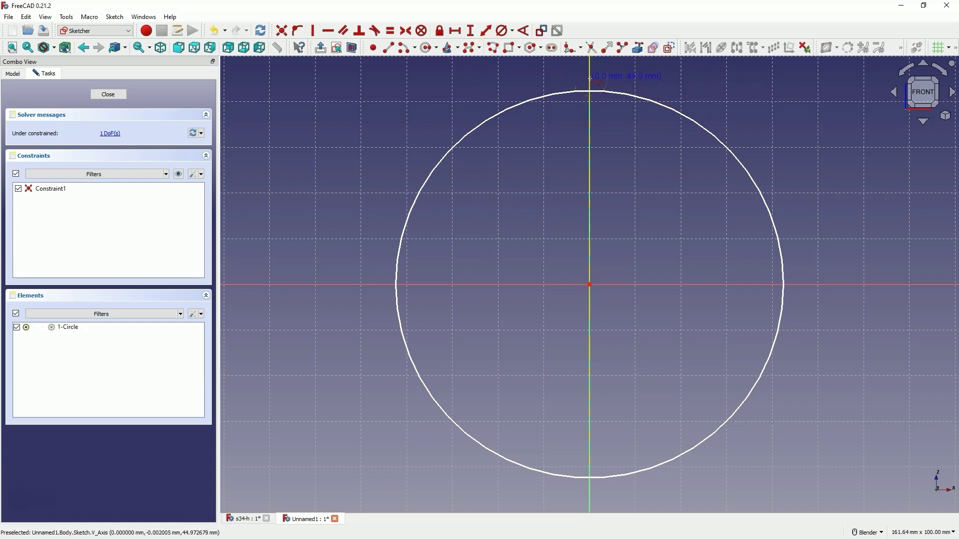
drag(591, 80, 463, 97)
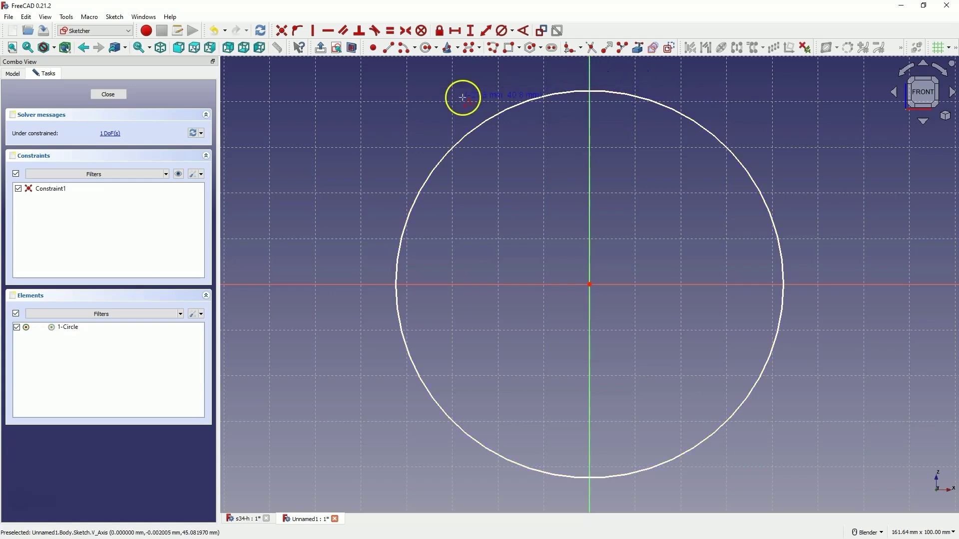
click(203, 175)
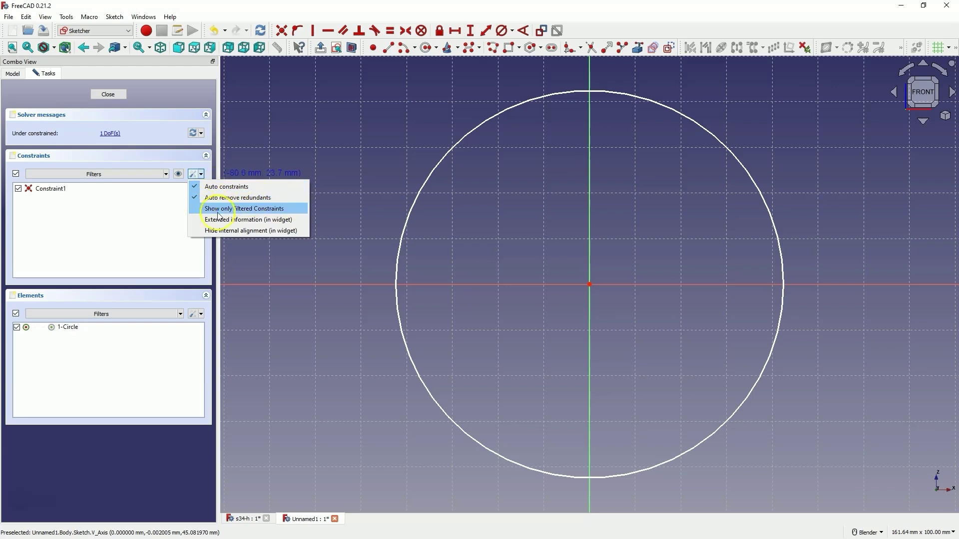
click(254, 187)
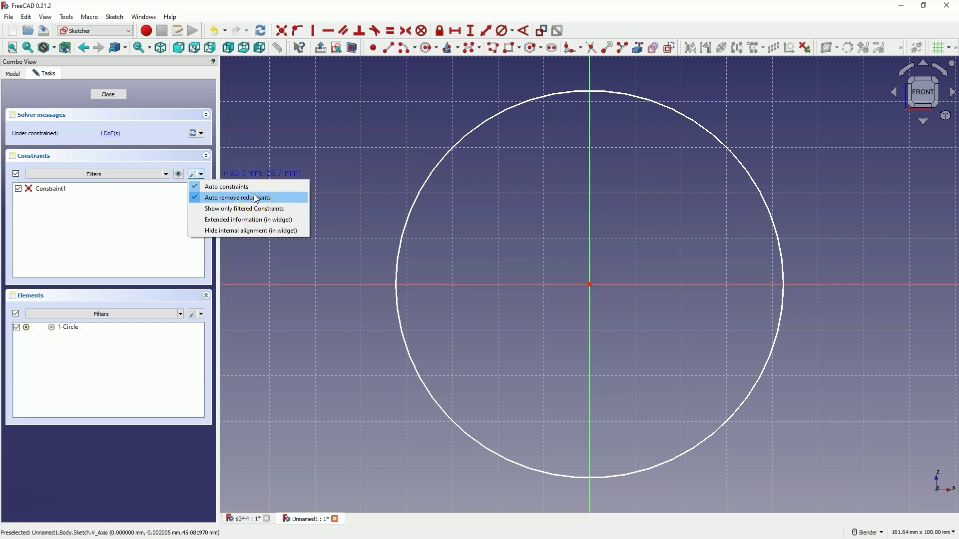
click(203, 173)
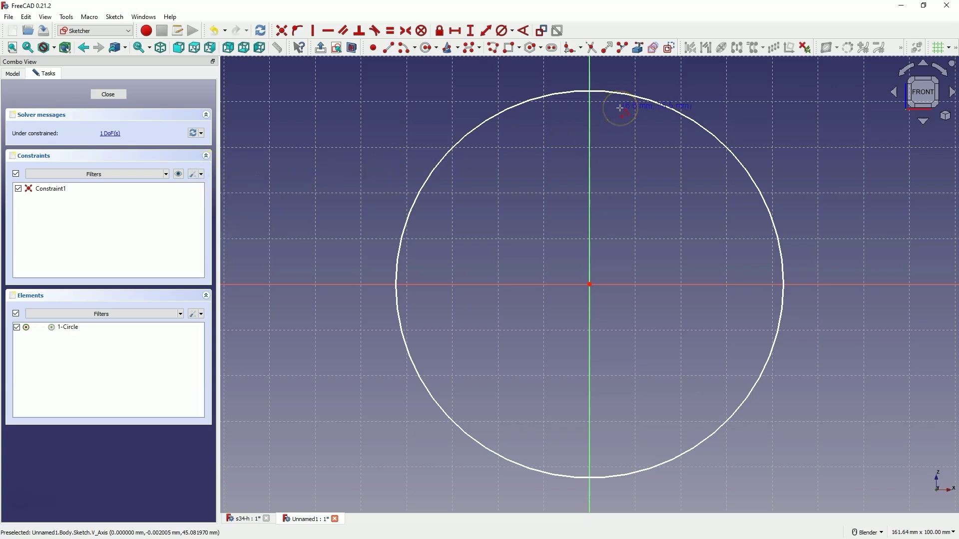
Draw the polyline's first segment down the vertical axis, from about 44 mm above the origin to about 26 mm below it
click(590, 79)
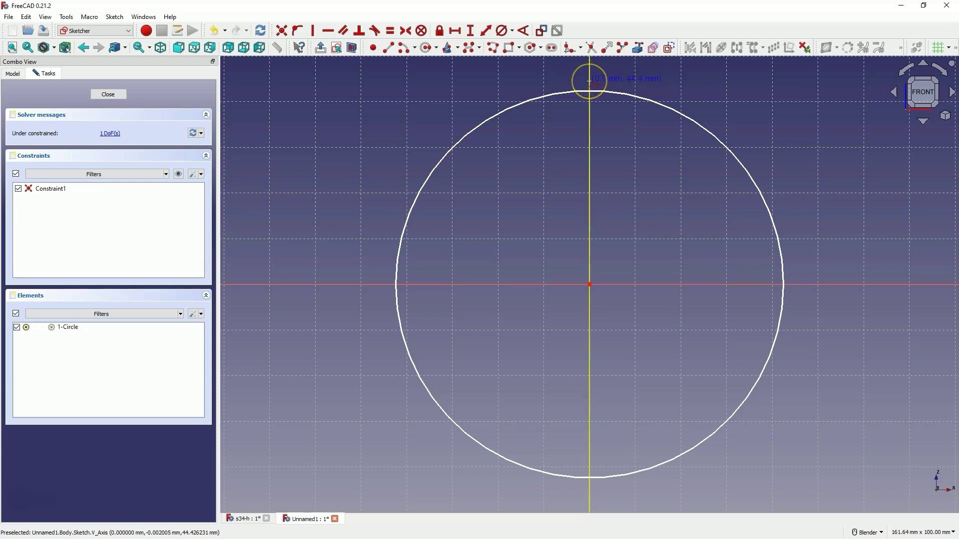
click(592, 76)
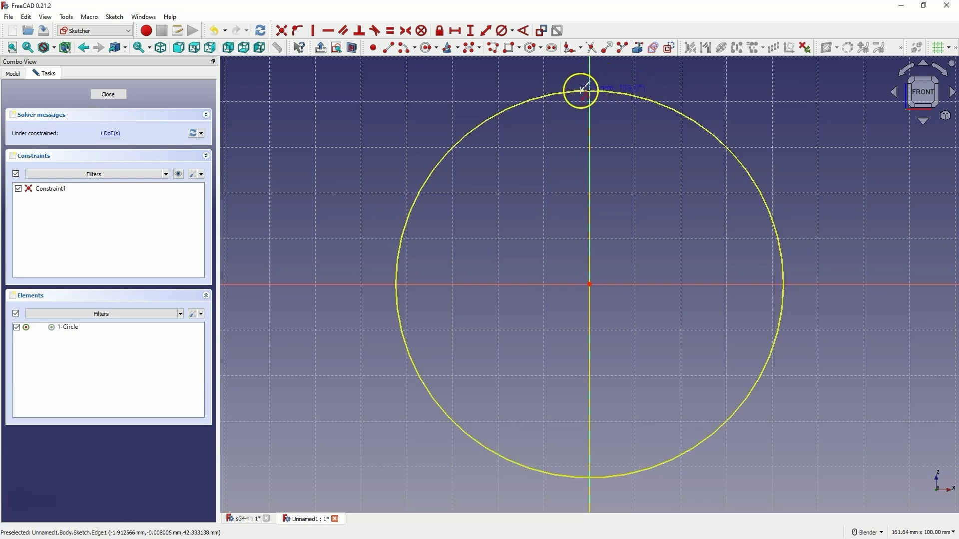
click(594, 70)
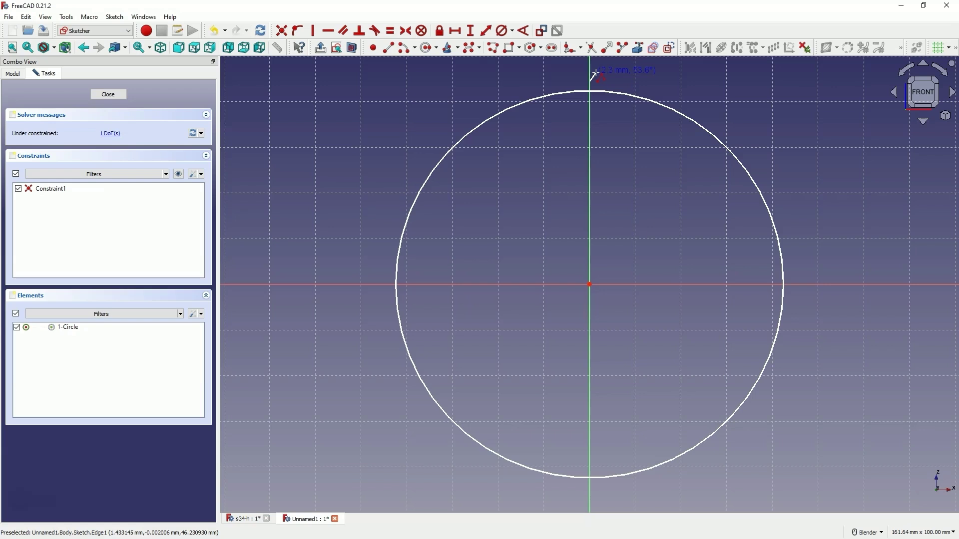
click(591, 92)
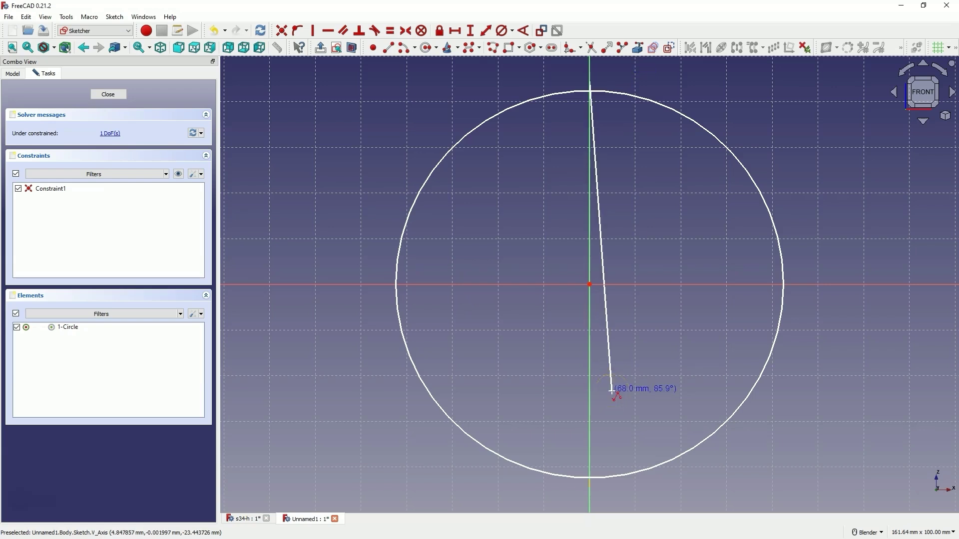
click(589, 402)
drag(593, 394, 567, 367)
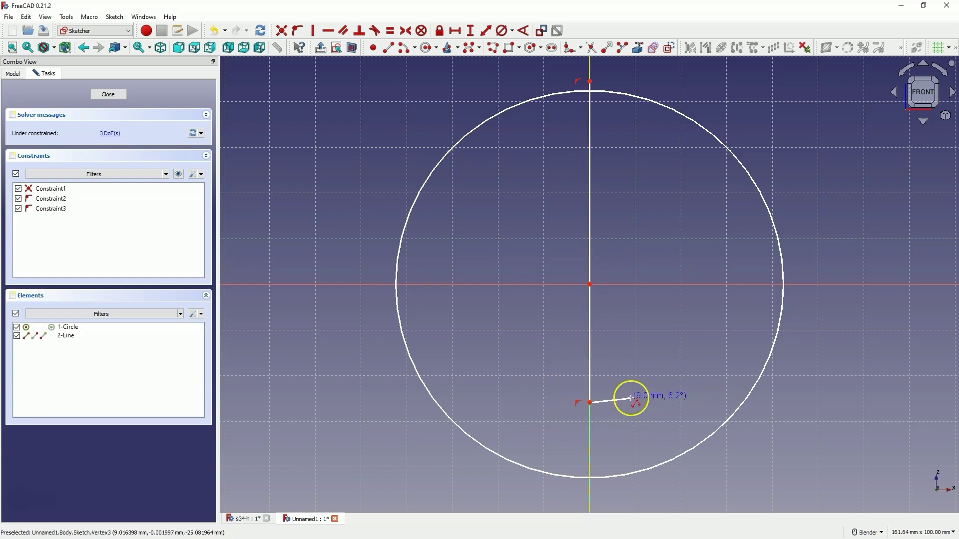
Continue the polyline with a horizontal segment about 12 mm to the right and a vertical one about 26 mm up to the horizontal axis
drag(632, 398, 645, 285)
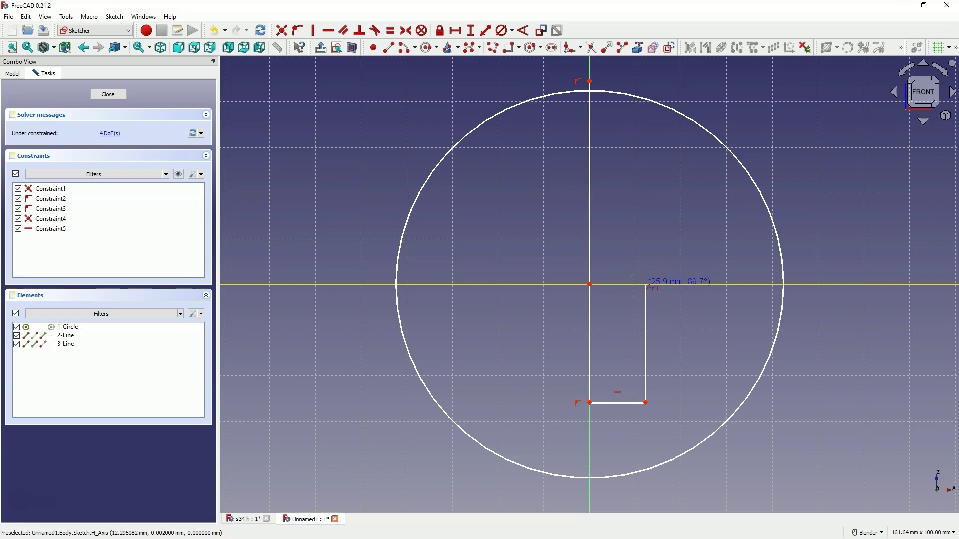
mouse_move(647, 287)
mouse_down()
mouse_move(653, 295)
mouse_move(638, 280)
mouse_move(646, 285)
mouse_up()
click(645, 285)
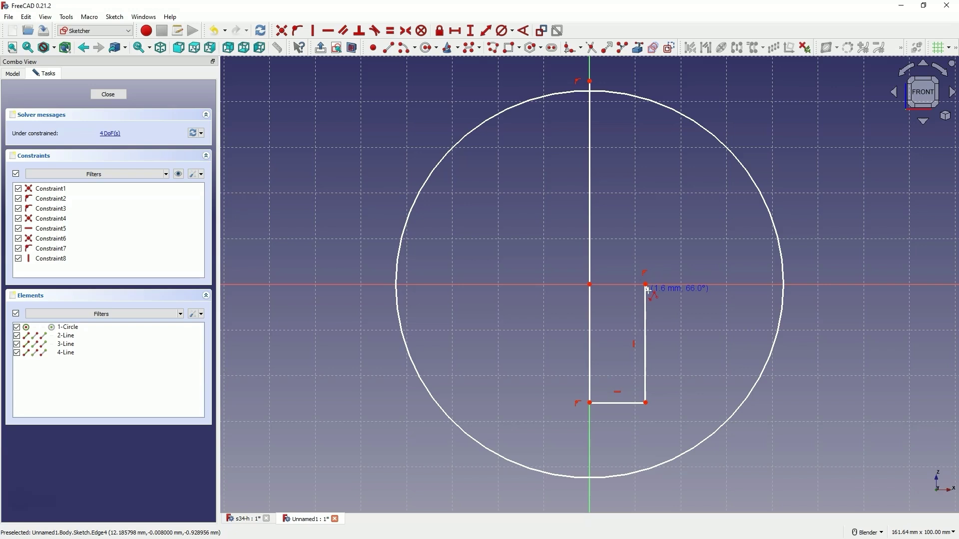
Add a final polyline segment along the horizontal axis to about 46 mm from the origin, beyond the circle, and end the polyline
drag(647, 288, 809, 284)
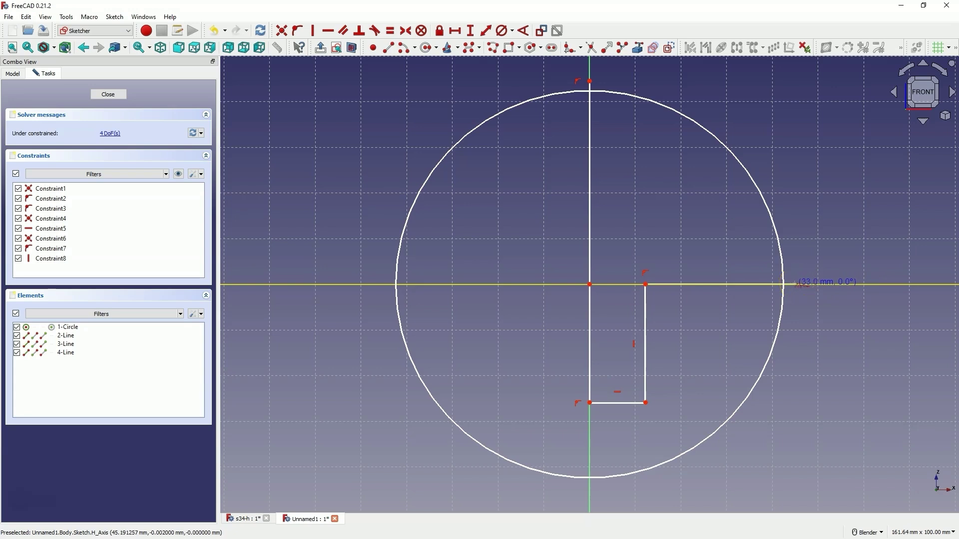
mouse_move(795, 283)
mouse_down()
mouse_move(783, 283)
mouse_move(799, 287)
mouse_up()
click(799, 285)
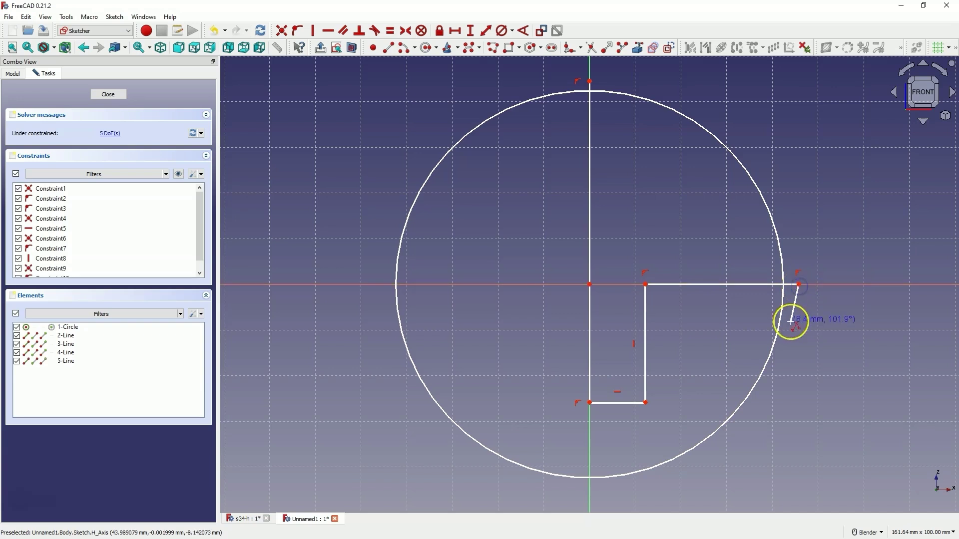
drag(796, 168, 824, 314)
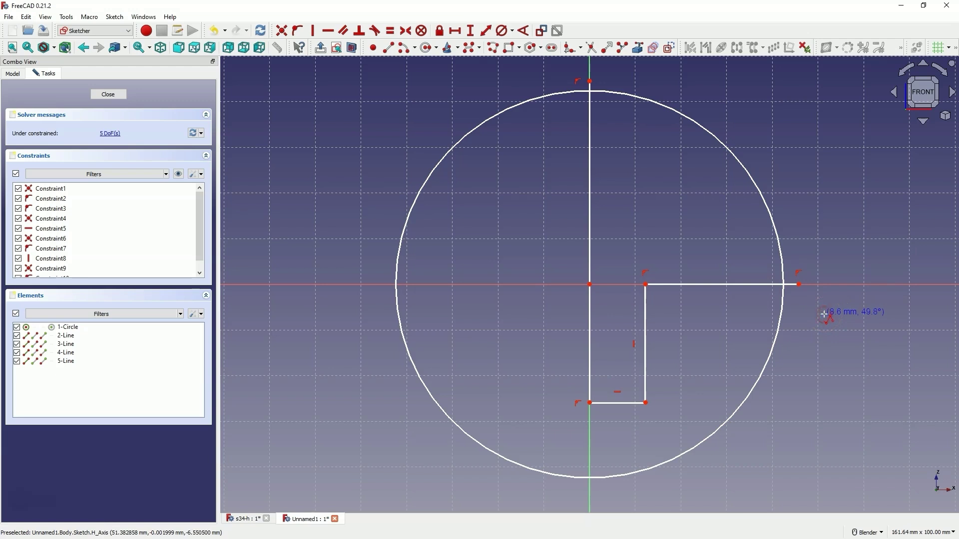
right_click(846, 278)
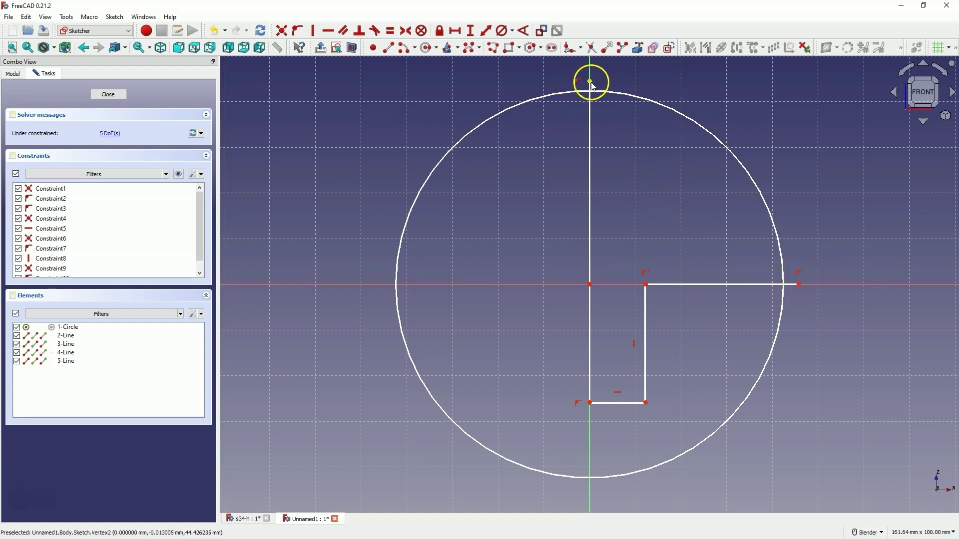
Move the polyline's two free endpoints along their axes, keeping both outside the circle
drag(800, 285, 828, 285)
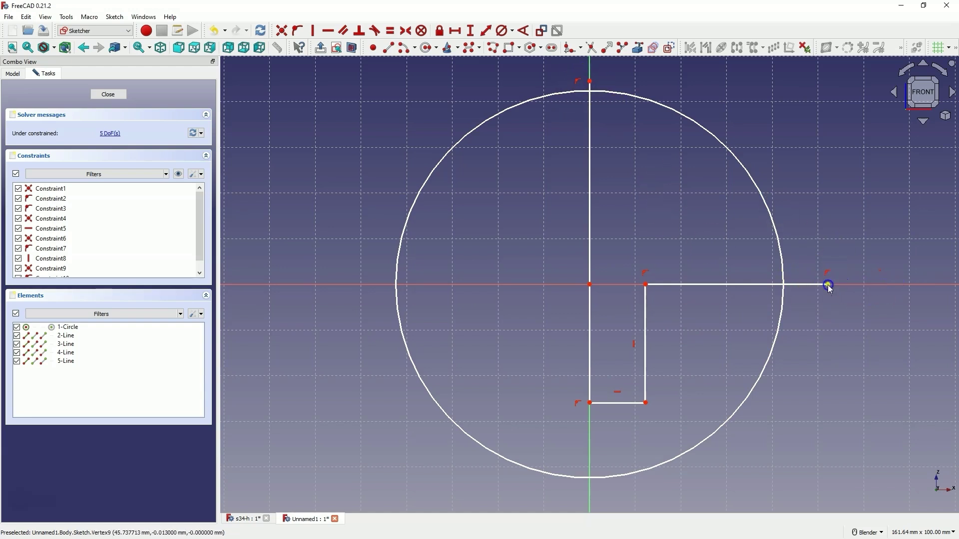
mouse_move(594, 81)
mouse_down()
mouse_move(597, 67)
mouse_move(590, 82)
mouse_up()
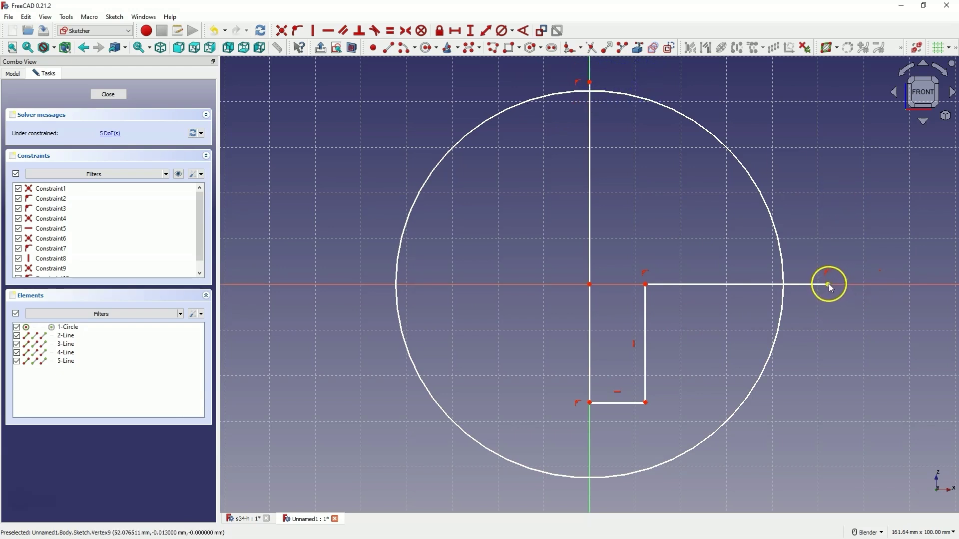
mouse_move(828, 284)
mouse_down()
mouse_move(836, 230)
mouse_move(867, 284)
mouse_move(803, 297)
mouse_move(835, 284)
mouse_up()
mouse_move(590, 82)
mouse_down()
mouse_move(582, 120)
mouse_move(590, 74)
mouse_up()
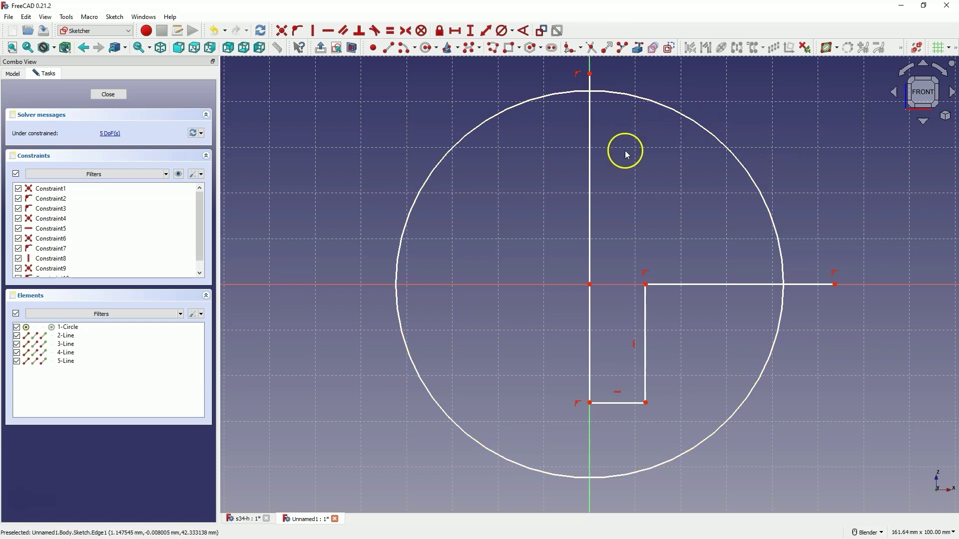
mouse_move(589, 74)
mouse_down()
mouse_move(591, 88)
mouse_move(590, 78)
mouse_up()
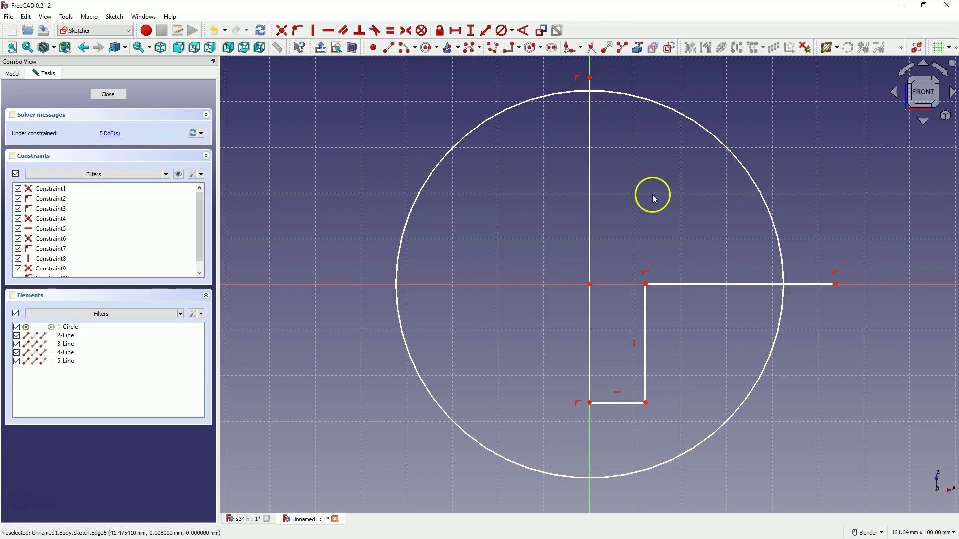
Constrain the upper endpoint of the vertical line to lie on the circle
click(590, 79)
click(601, 92)
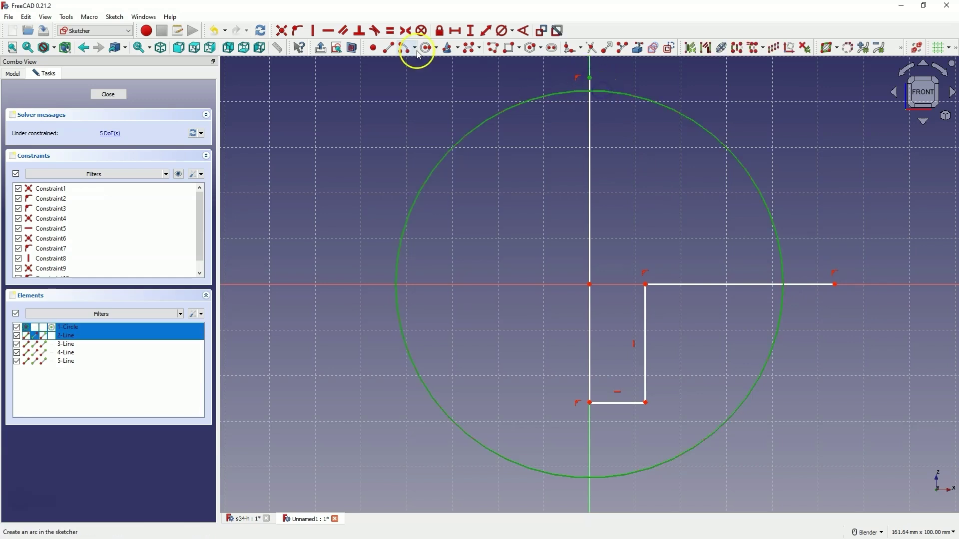
click(303, 36)
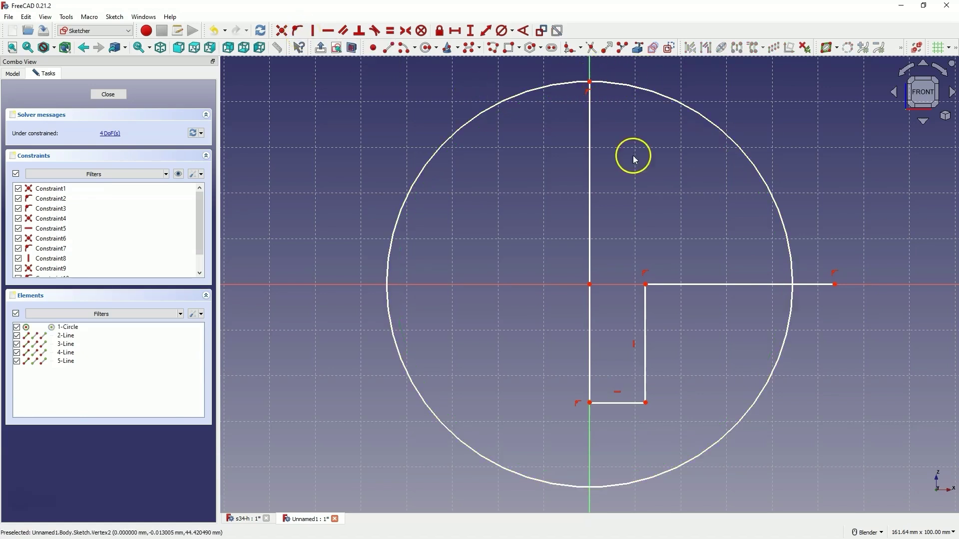
Move the vertical line's upper endpoint down the axis to shrink the attached circle to a radius of about 38 mm
drag(590, 81, 590, 105)
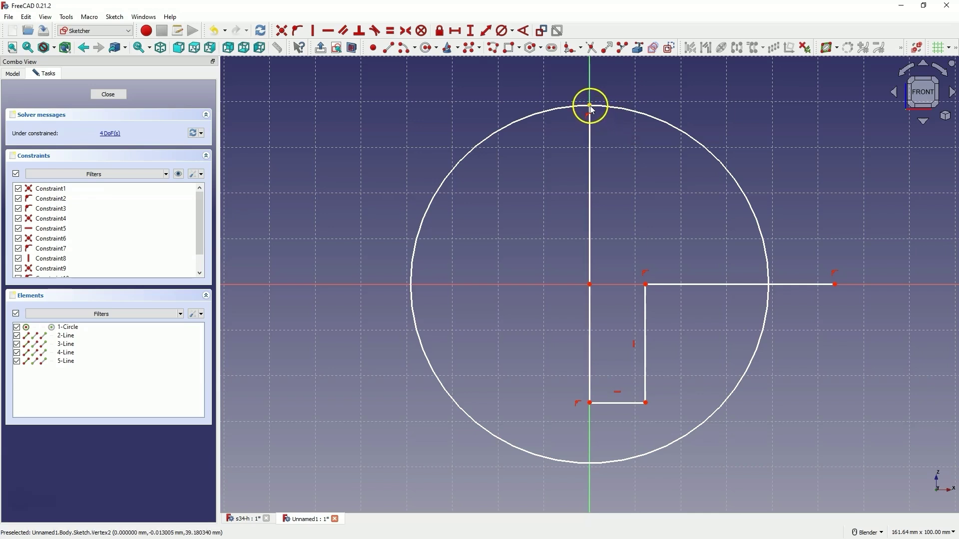
drag(589, 105, 590, 123)
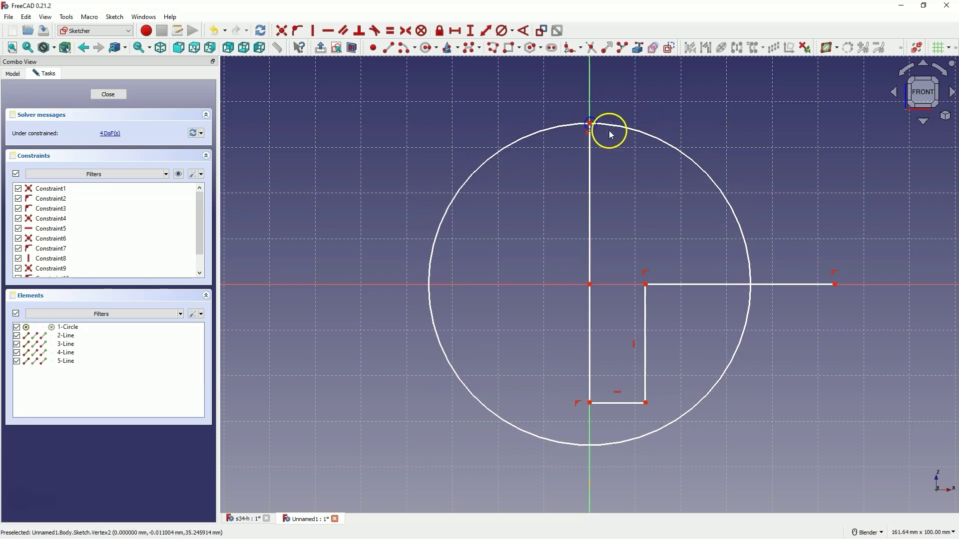
key(ctrl+z)
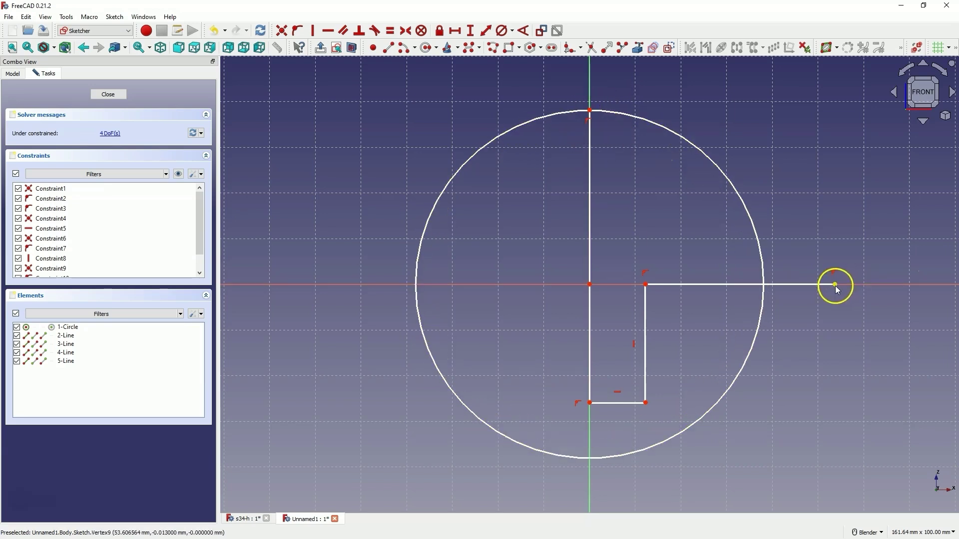
Constrain the outer endpoint of the horizontal line to lie on the circle
click(836, 285)
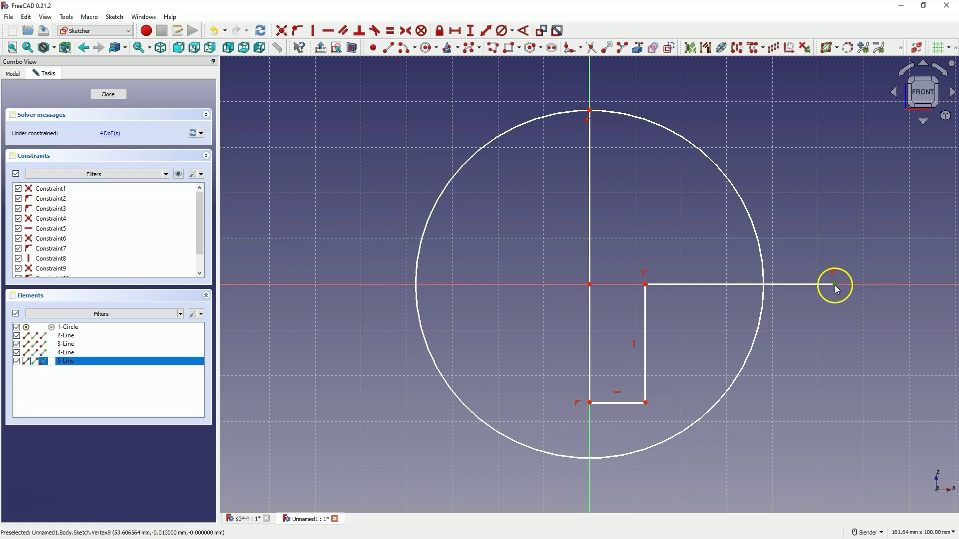
click(764, 307)
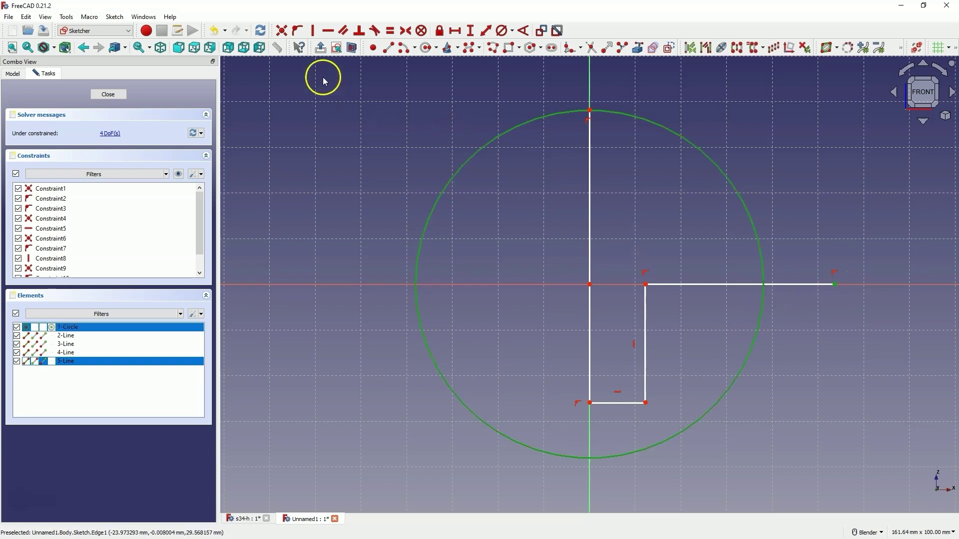
click(299, 32)
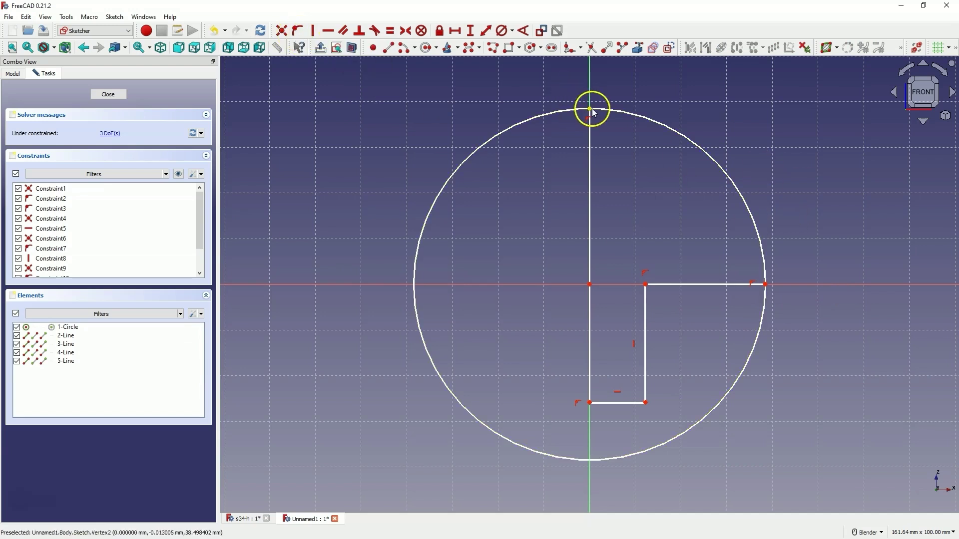
Resize the circle to a radius of about 37 mm by moving its attached line endpoints and its edge
mouse_move(591, 108)
mouse_down()
mouse_move(591, 148)
mouse_move(588, 98)
mouse_move(586, 119)
mouse_up()
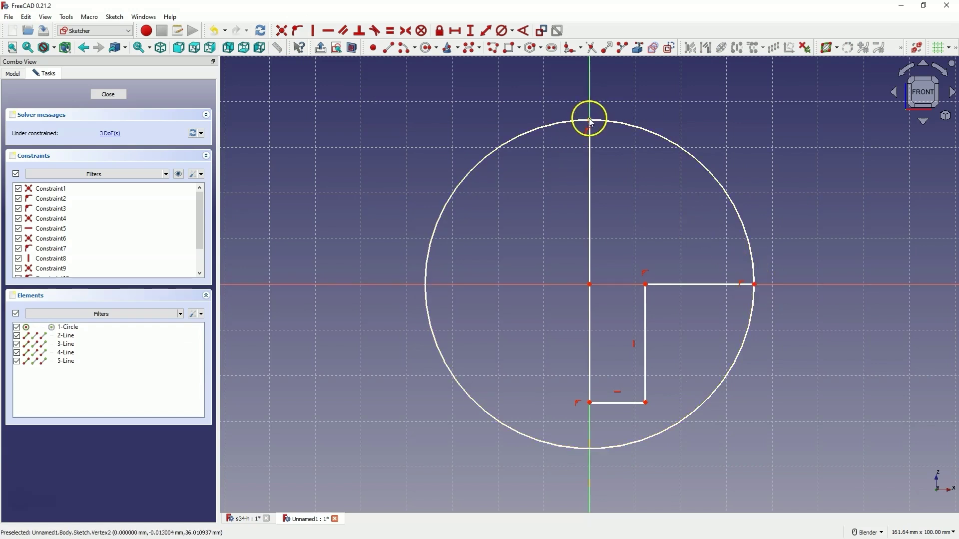
mouse_move(589, 119)
mouse_down()
mouse_move(591, 165)
mouse_move(594, 121)
mouse_up()
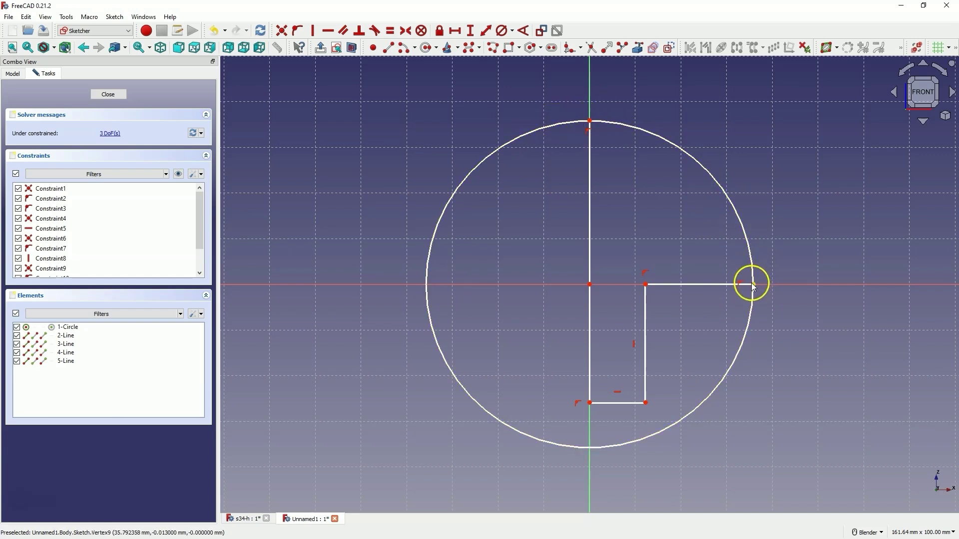
drag(753, 283, 748, 284)
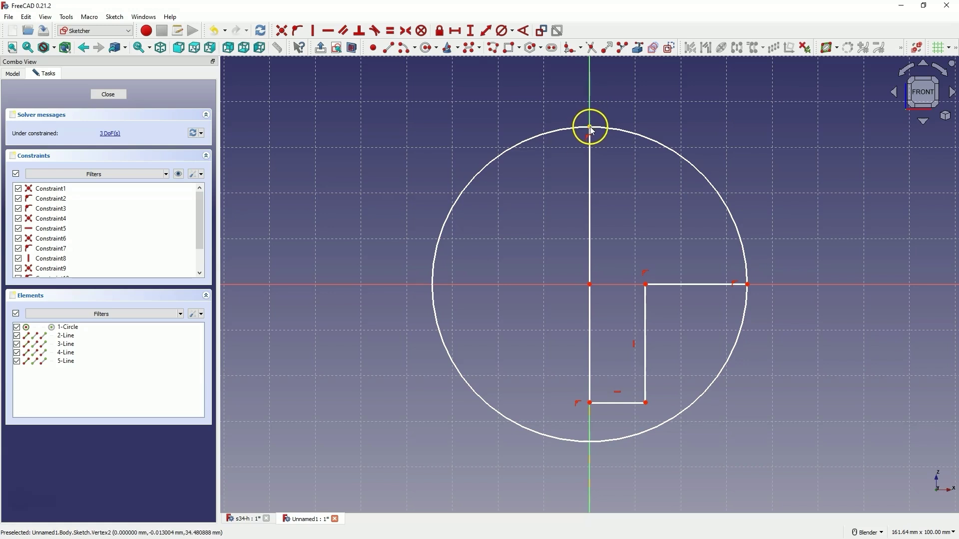
mouse_move(590, 127)
mouse_down()
mouse_move(591, 169)
mouse_move(591, 133)
mouse_up()
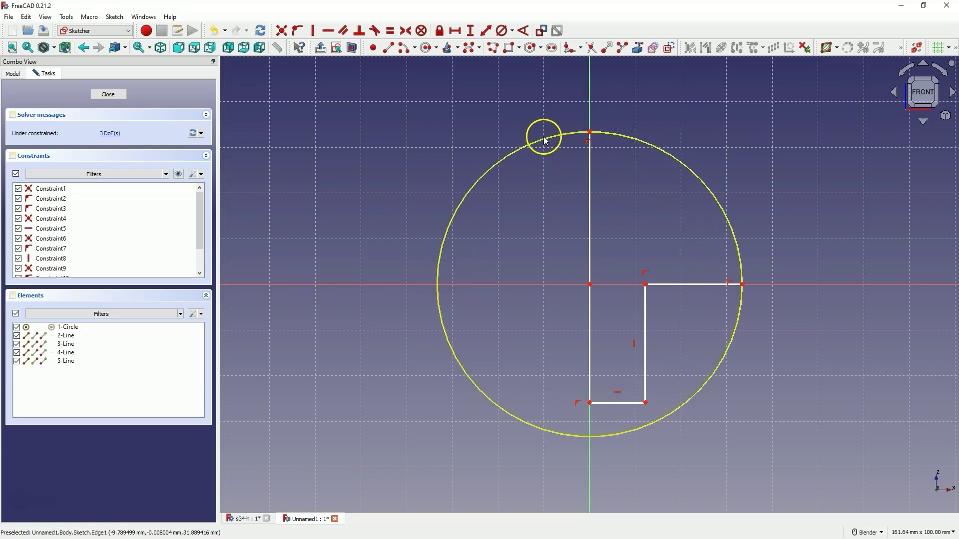
drag(654, 145, 638, 127)
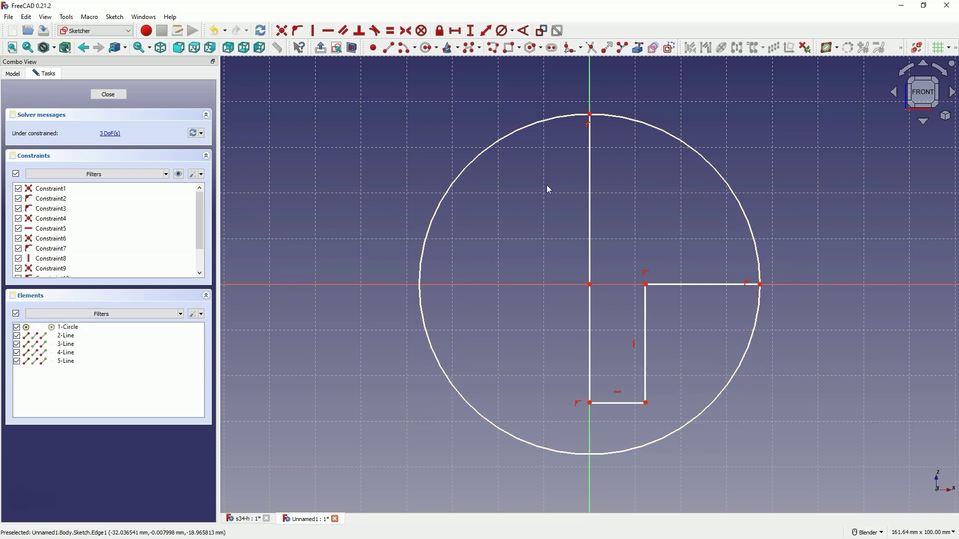
Trim away the circle outside the upper-right quadrant, leaving a quarter arc between the two attached line endpoints
click(591, 50)
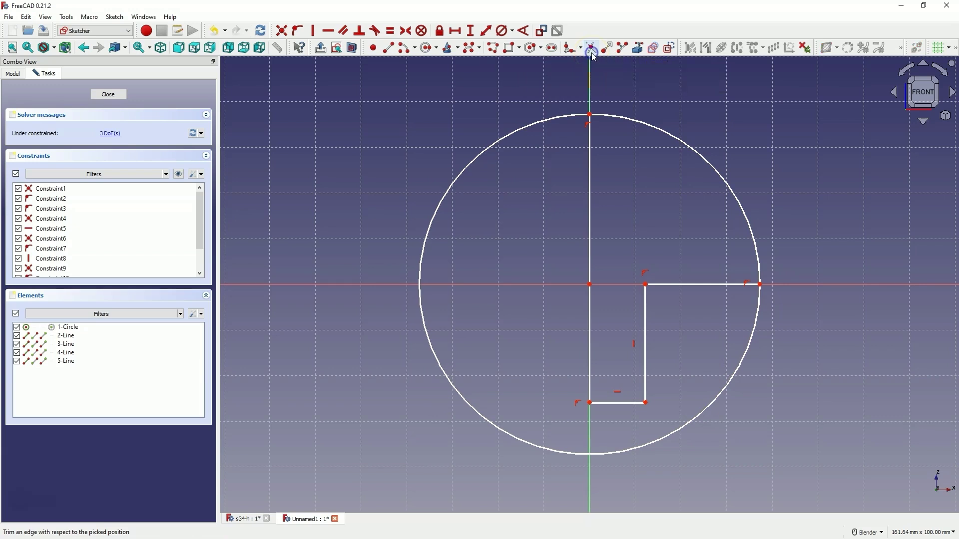
click(541, 120)
click(502, 263)
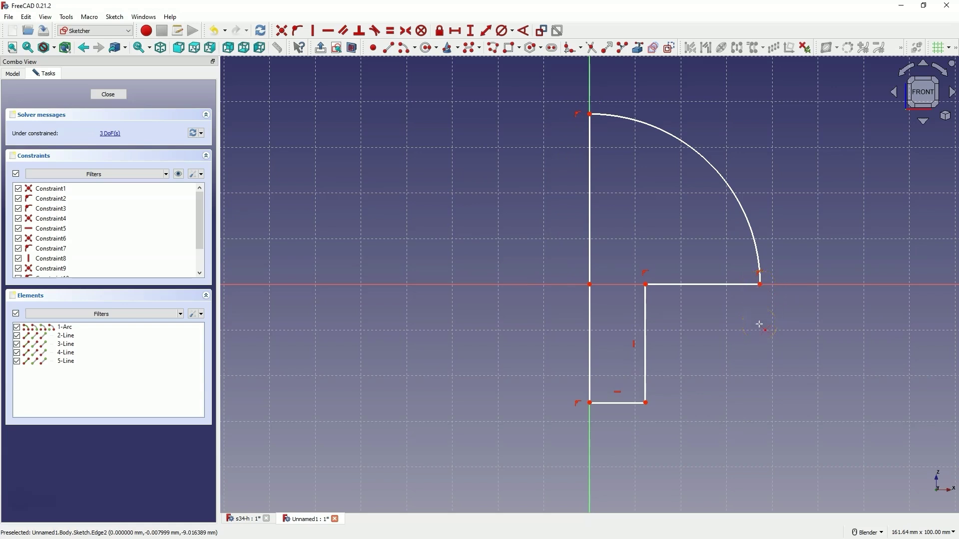
key(ctrl+z)
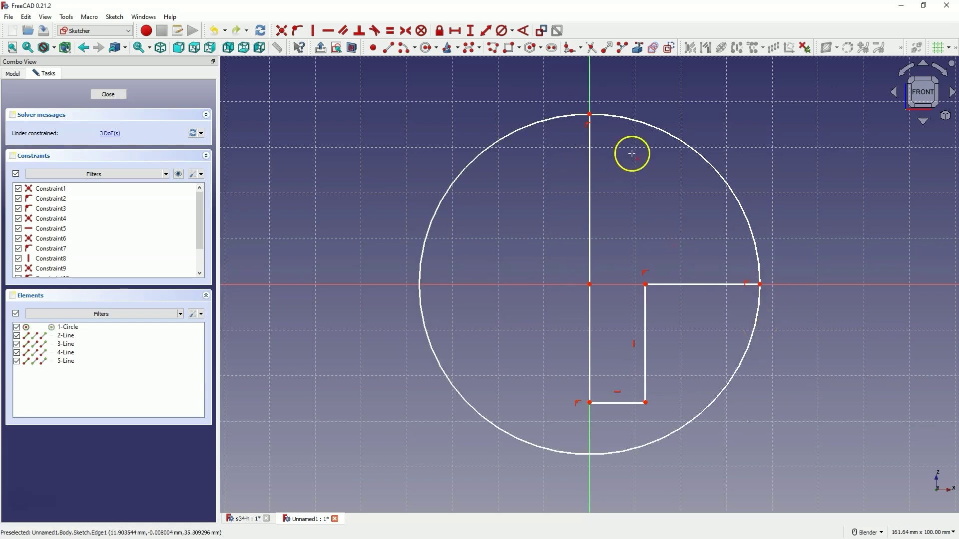
click(658, 127)
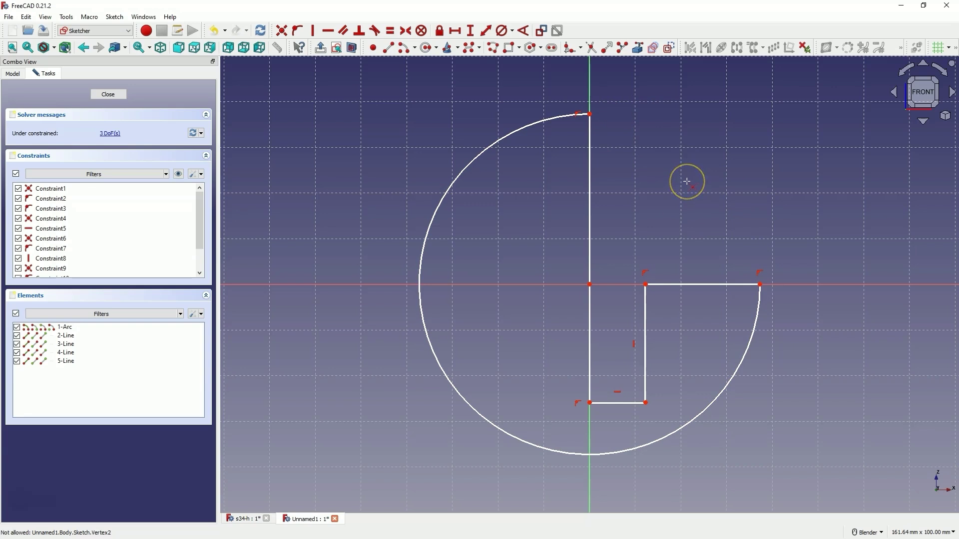
key(ctrl+z)
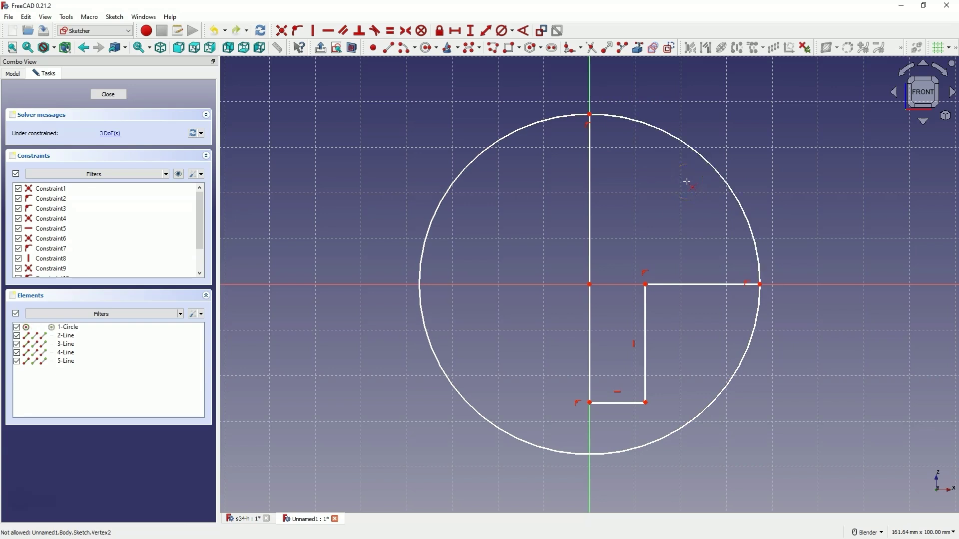
click(496, 144)
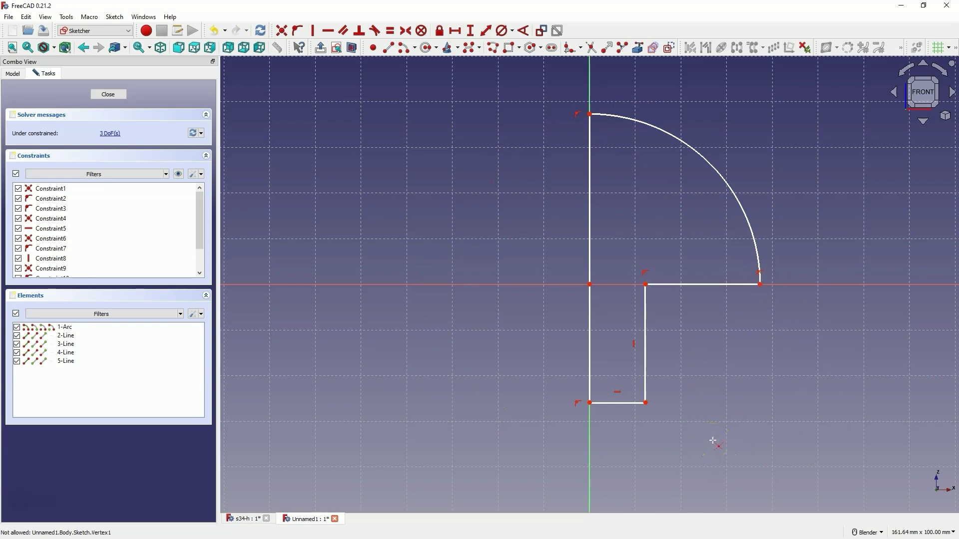
click(697, 366)
click(479, 282)
click(524, 205)
Reshape the profile by moving the arc's endpoints to a radius of about 43 mm and the shaft's lower corner about 13 mm from the axis
drag(590, 114, 594, 150)
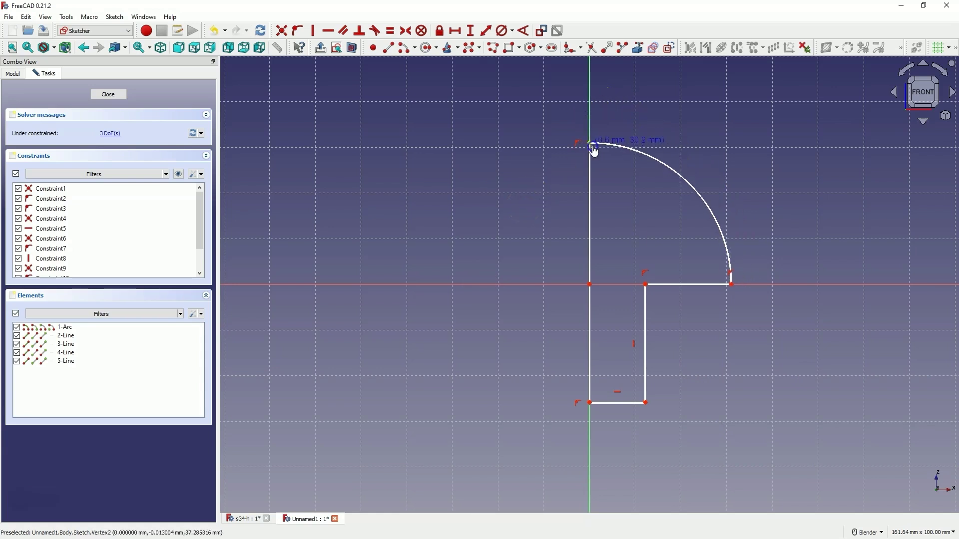
drag(760, 283, 787, 283)
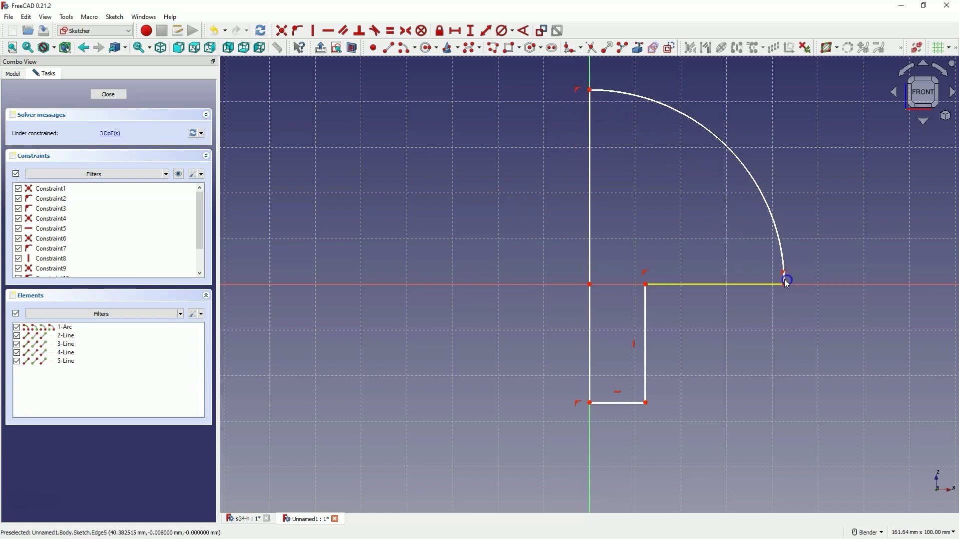
click(647, 415)
mouse_move(643, 403)
mouse_down()
mouse_move(632, 395)
mouse_move(643, 413)
mouse_up()
click(646, 384)
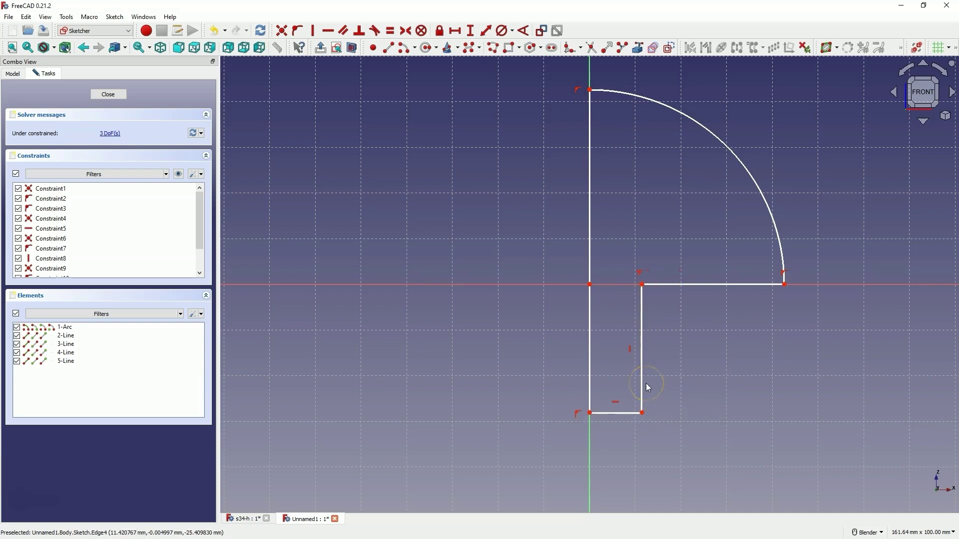
click(769, 239)
click(822, 263)
key(ctrl+z)
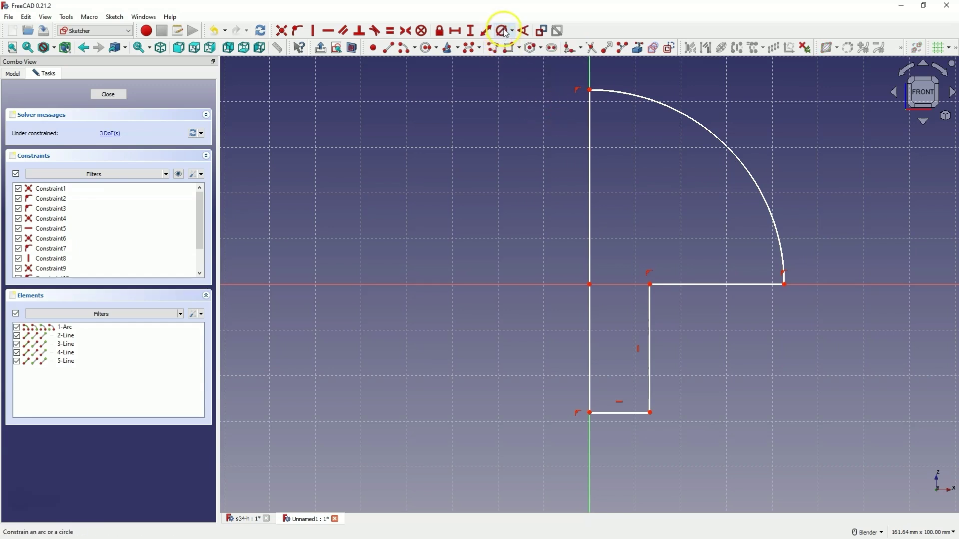
Constrain the quarter arc's diameter to 50 mm
click(709, 135)
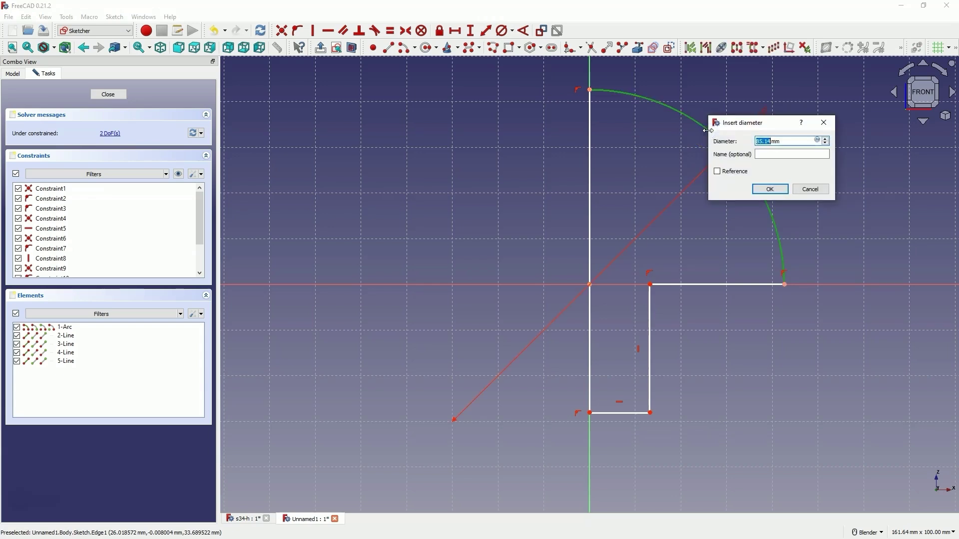
text(5)
key(Return)
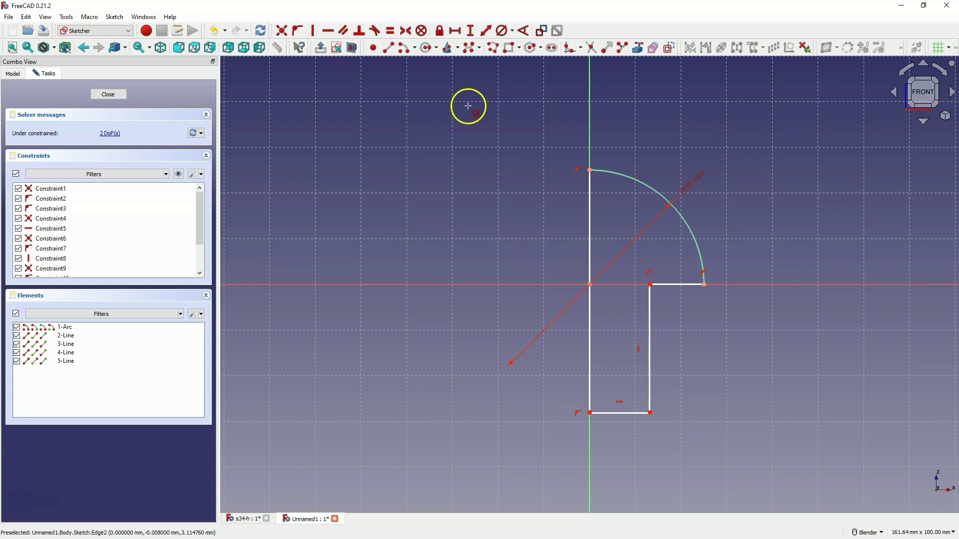
Constrain the long line on the vertical axis to a vertical length of 50 mm
click(470, 31)
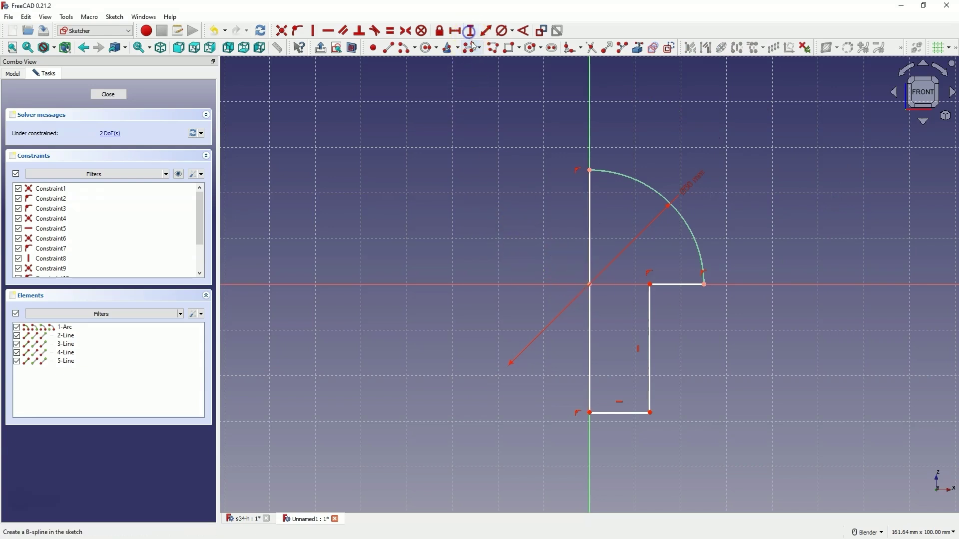
click(589, 231)
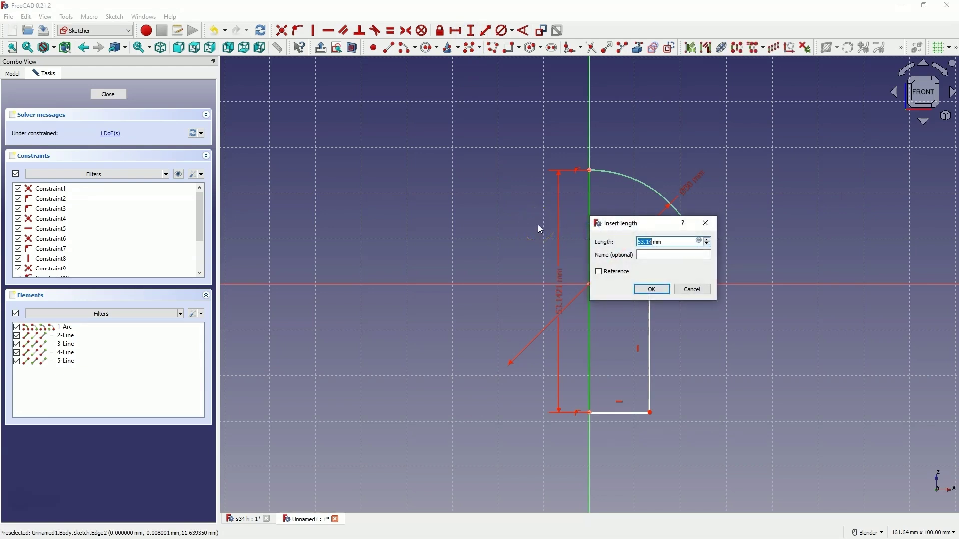
text(50)
key(Return)
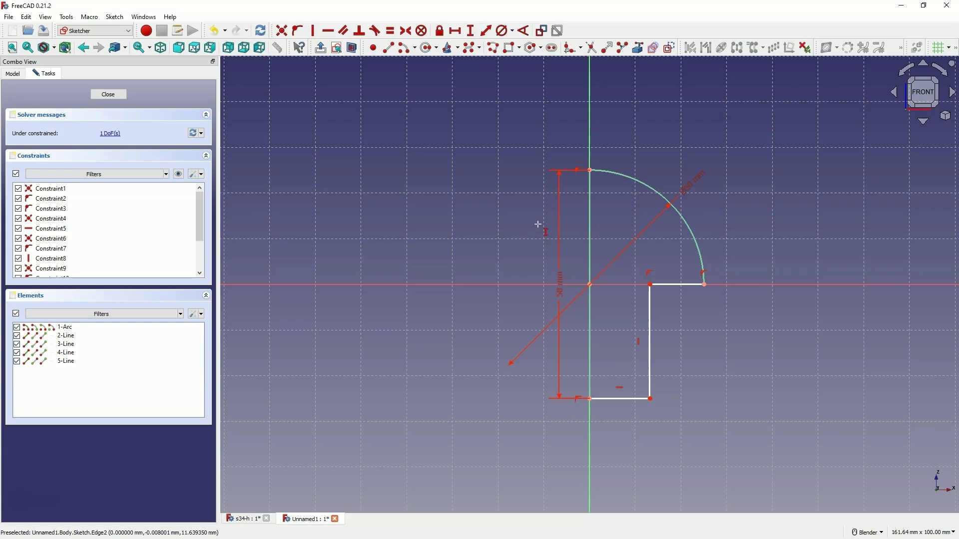
click(591, 184)
click(644, 177)
click(700, 206)
click(589, 184)
click(642, 181)
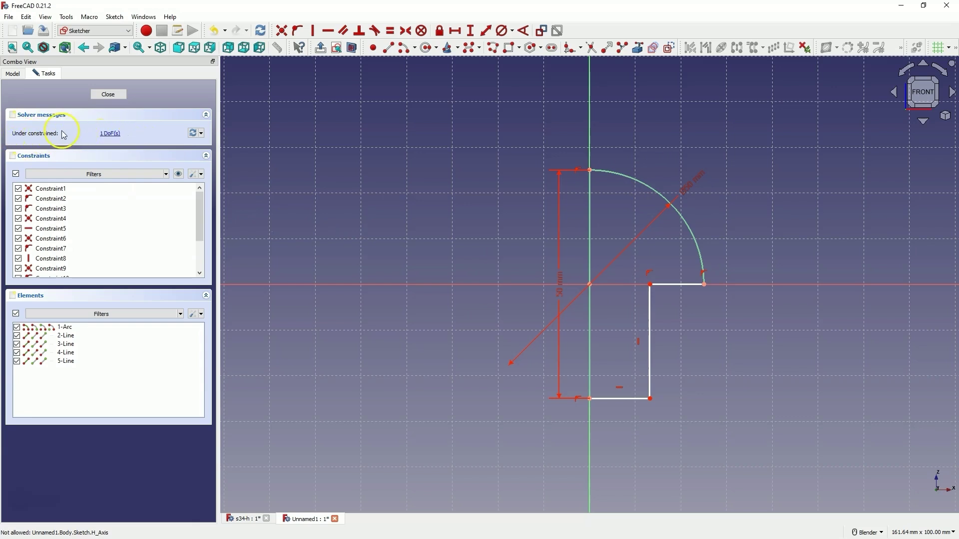
Select the geometry that is still under-constrained and constrain the shaft's bottom line to a horizontal length of 10 mm
click(110, 135)
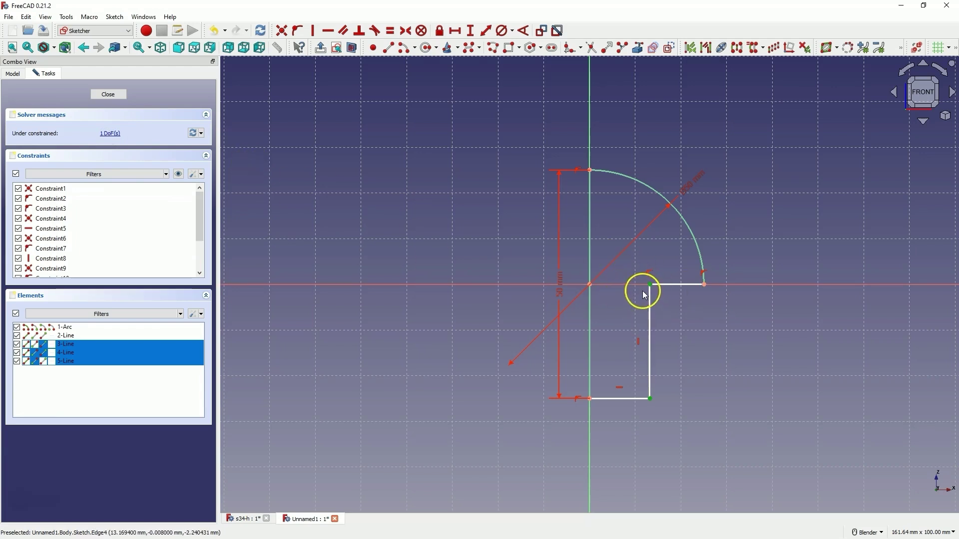
mouse_move(652, 400)
mouse_down()
mouse_move(665, 394)
mouse_move(650, 399)
mouse_up()
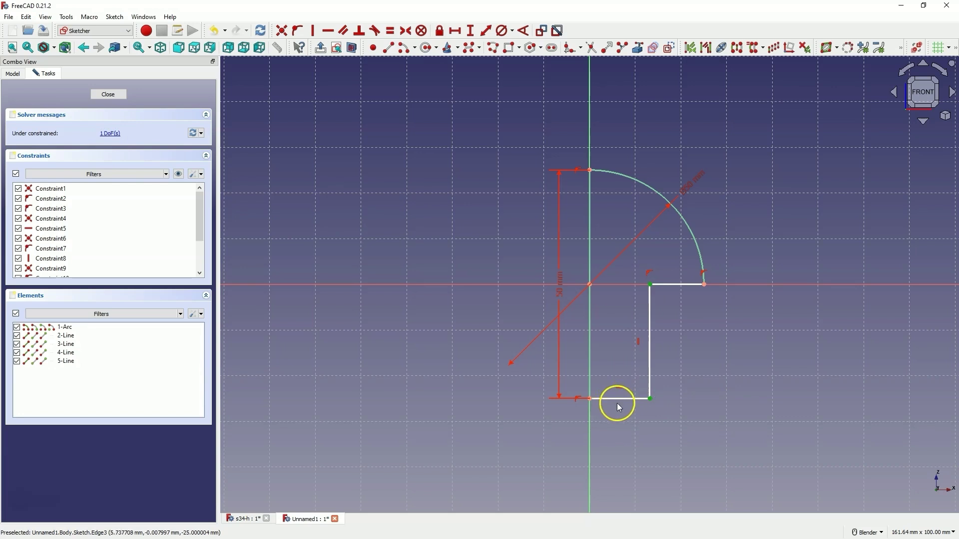
click(455, 30)
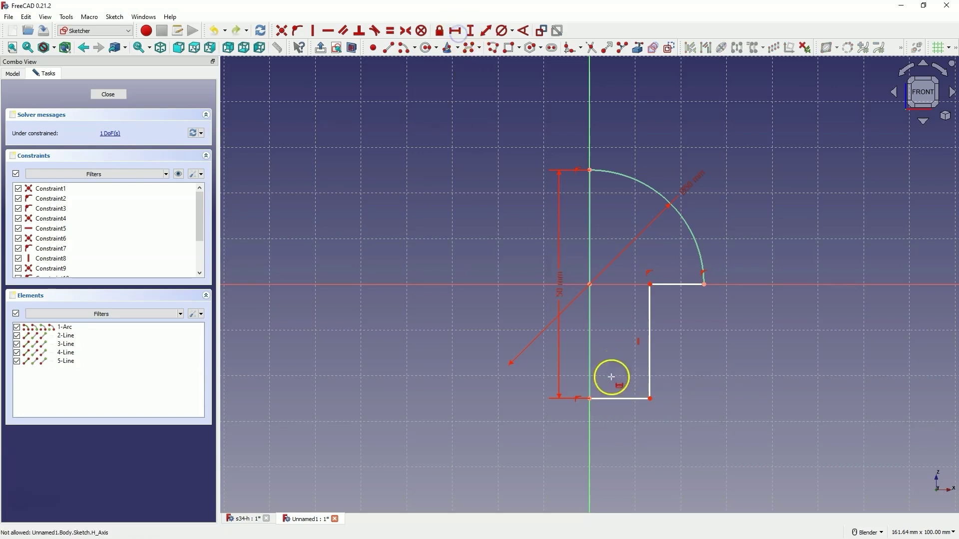
click(615, 398)
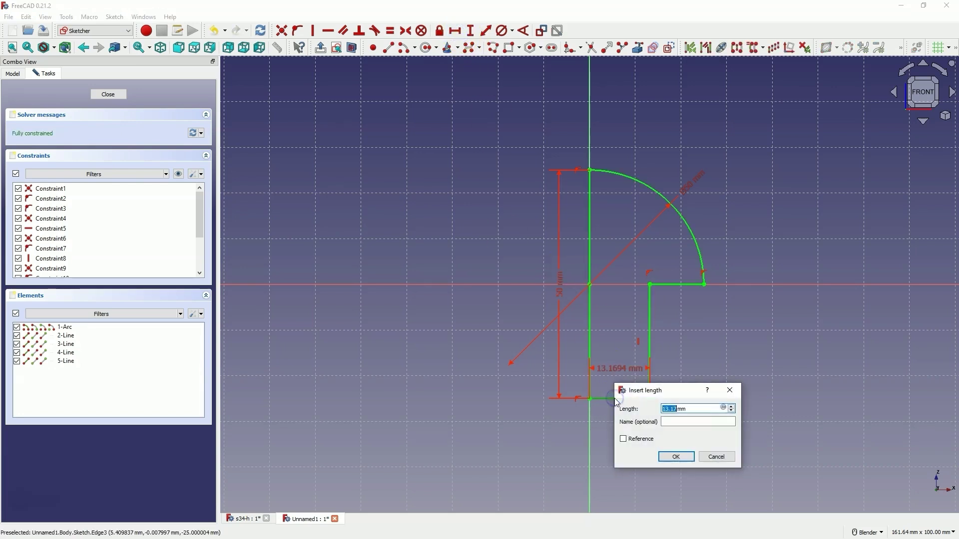
text(10)
key(Return)
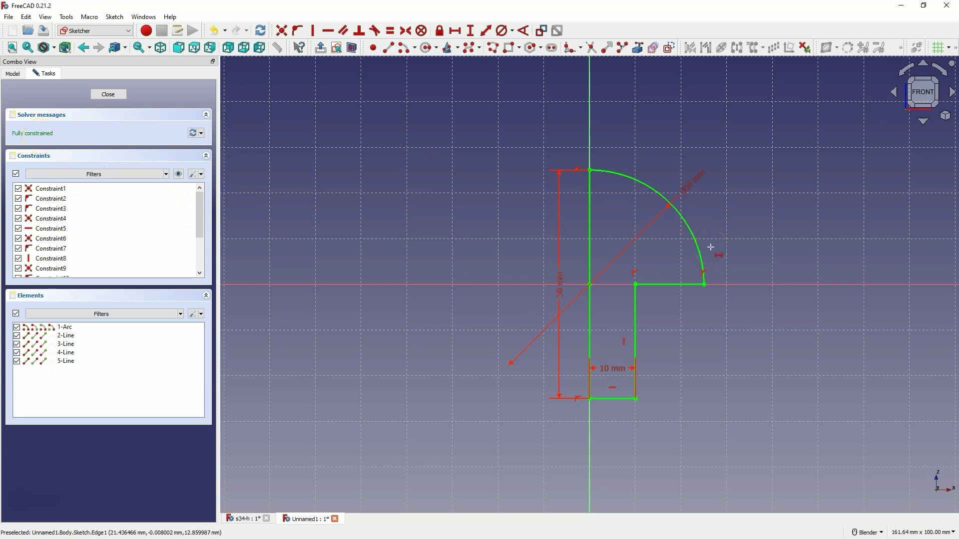
right_click(504, 301)
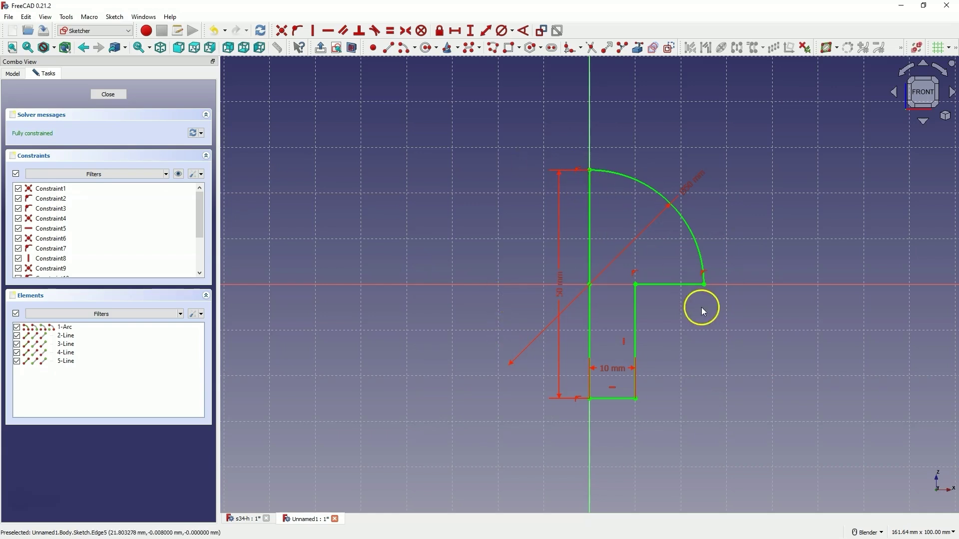
click(674, 318)
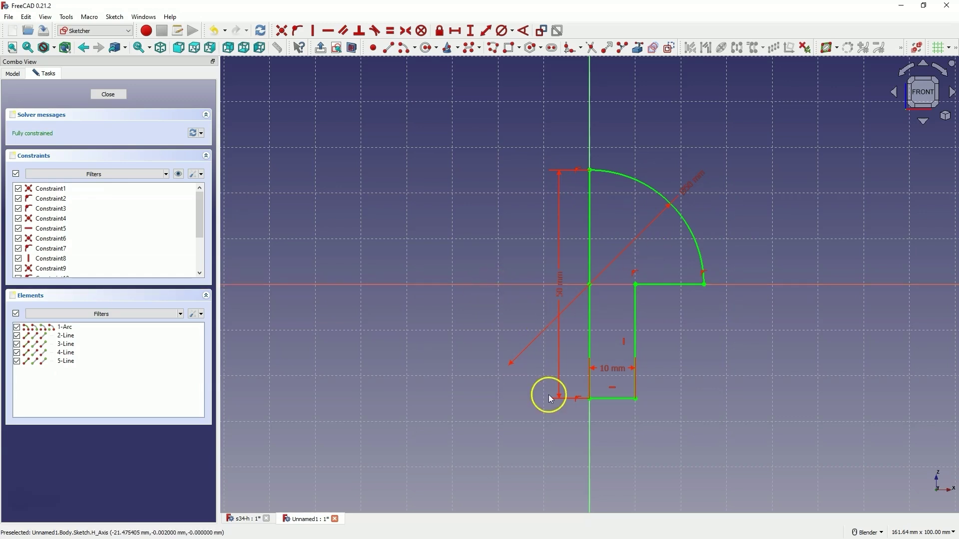
Test the arc's diameter at 55 mm and restore it to 50 mm
double_click(689, 193)
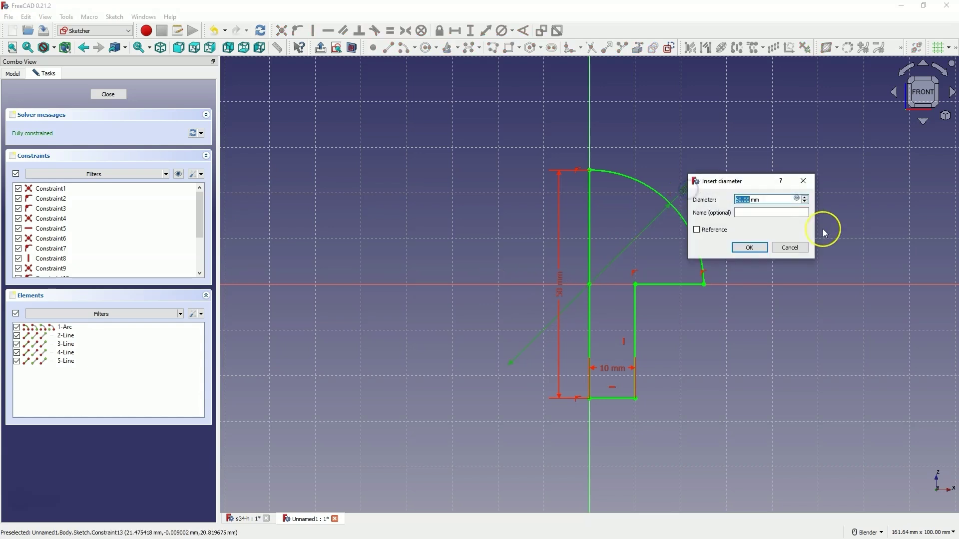
text(55)
key(Return)
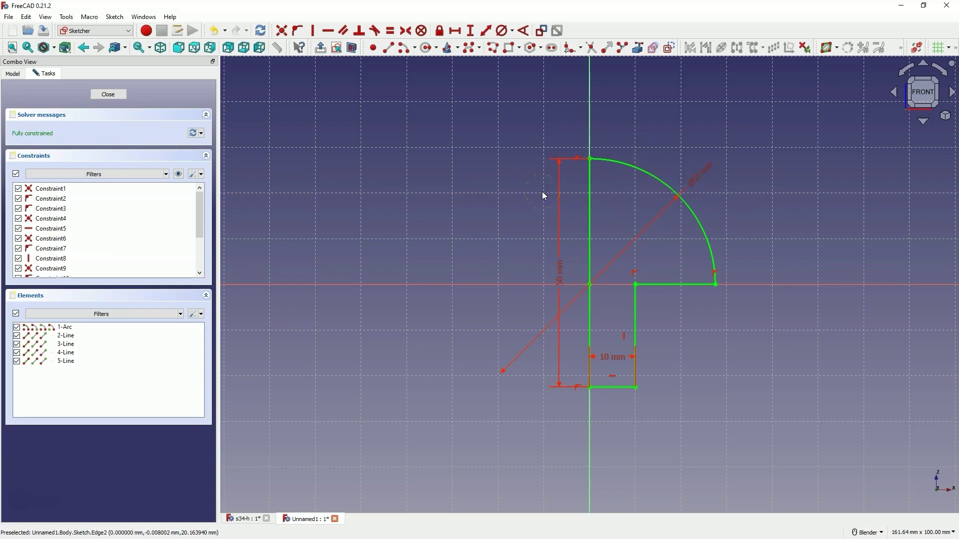
double_click(702, 175)
text(50)
key(Return)
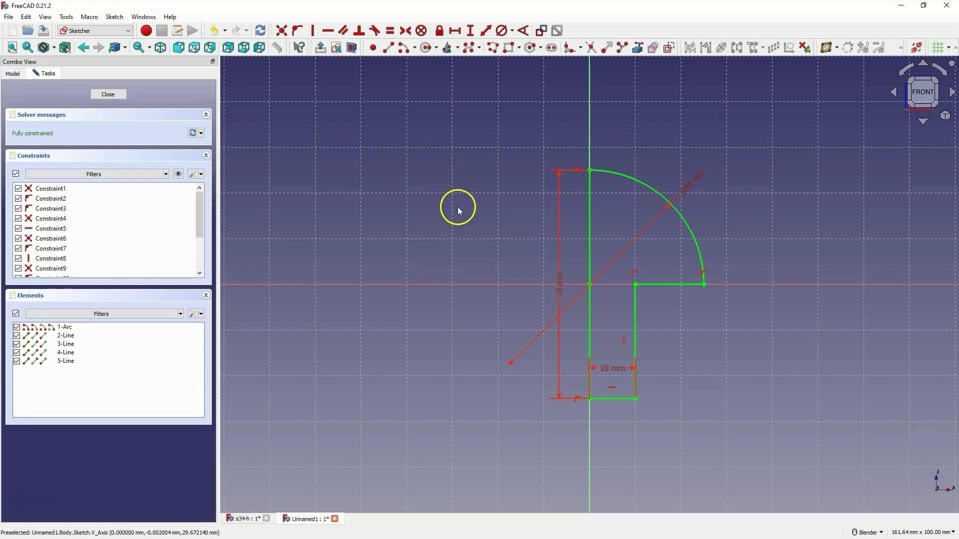
Close the profile sketch and revolve it 360° about the base Z axis into a solid
click(108, 95)
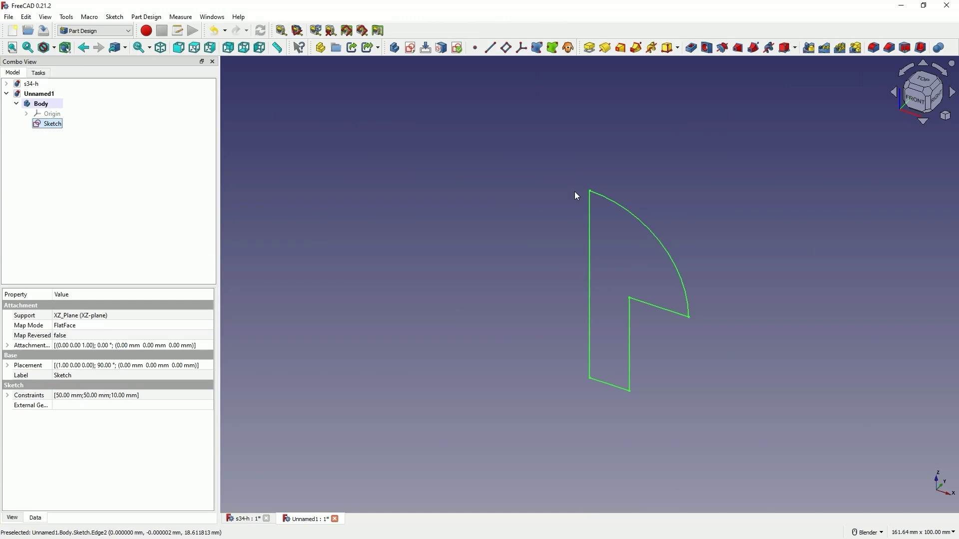
click(605, 48)
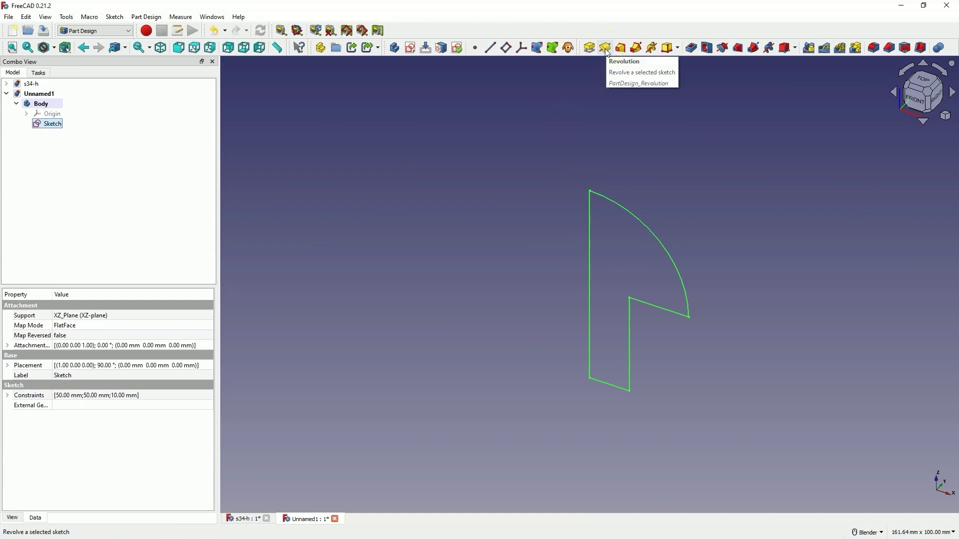
click(605, 49)
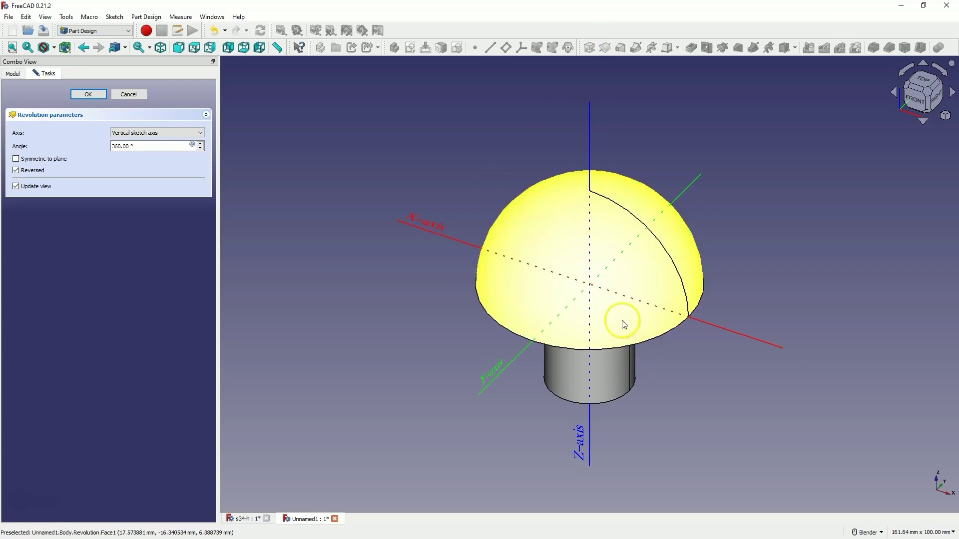
middle_drag(620, 321, 683, 308)
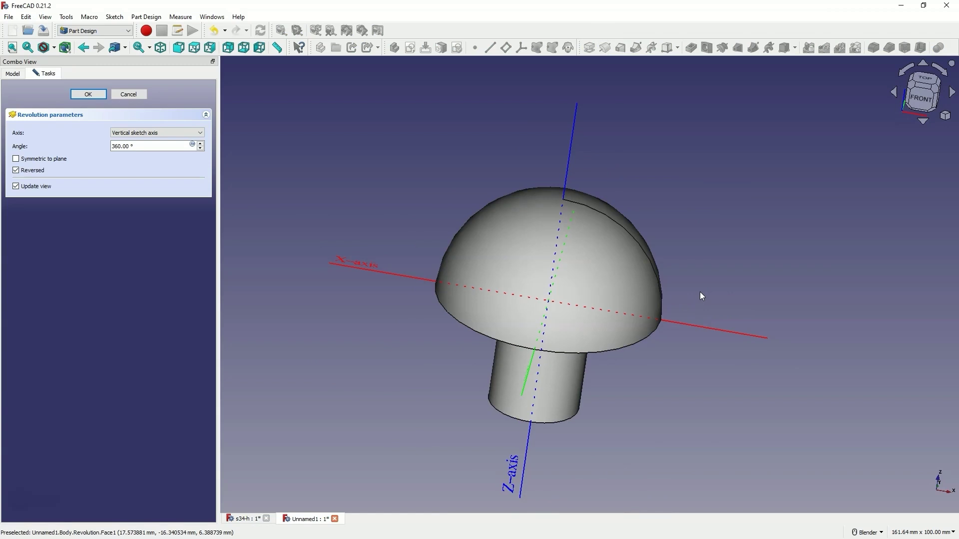
middle_drag(631, 261, 604, 299)
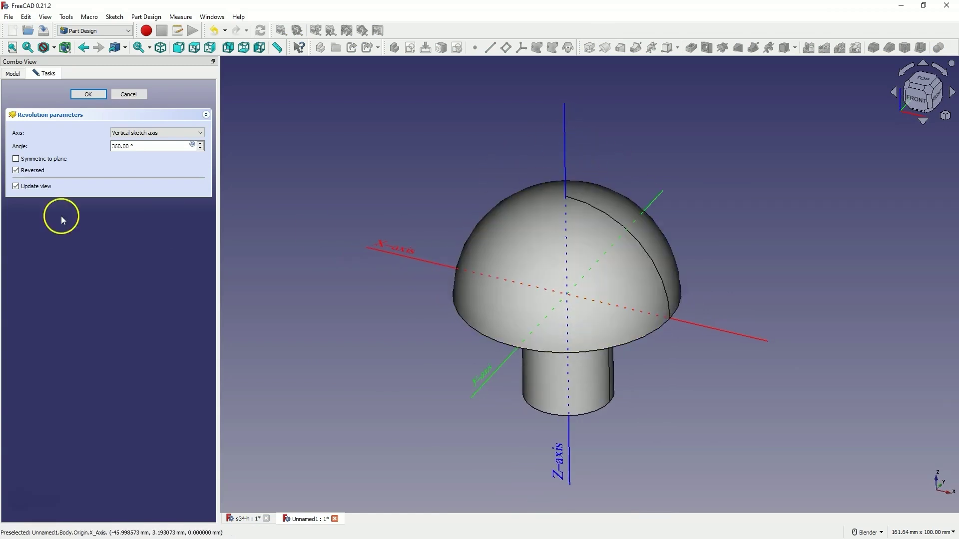
click(154, 146)
click(130, 148)
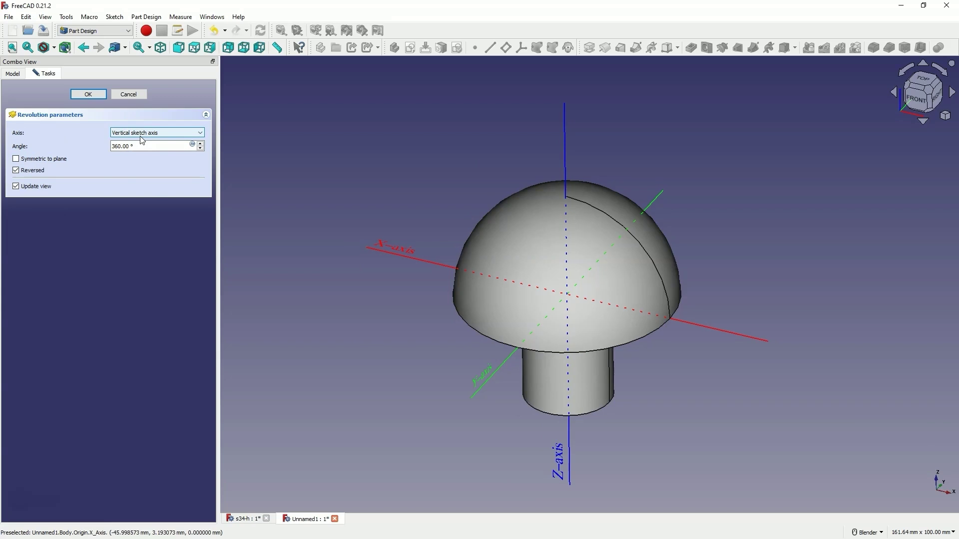
click(143, 134)
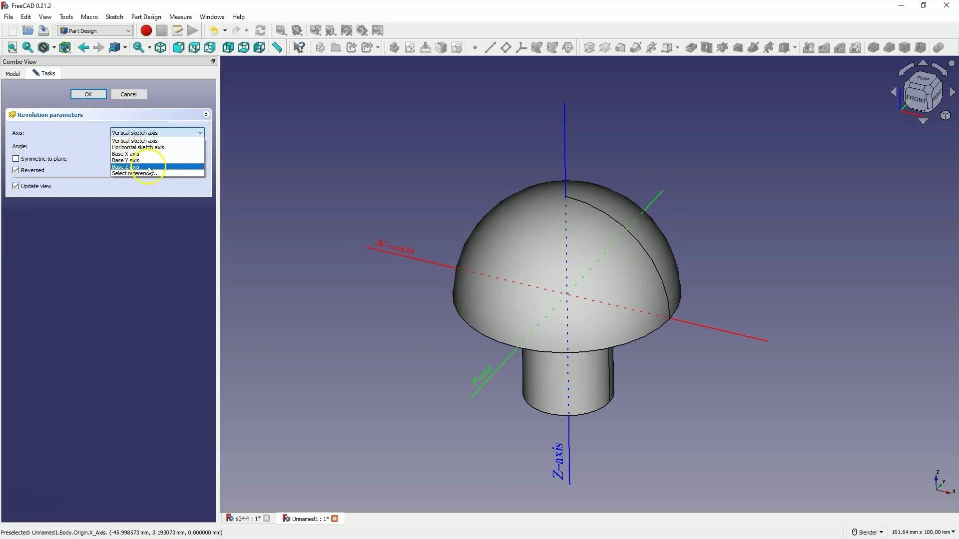
click(148, 168)
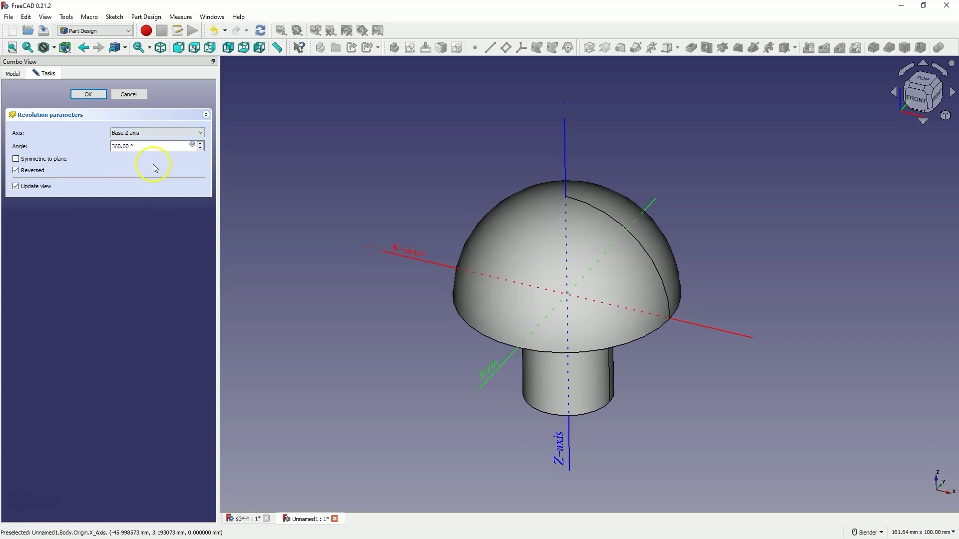
middle_drag(742, 151, 699, 125)
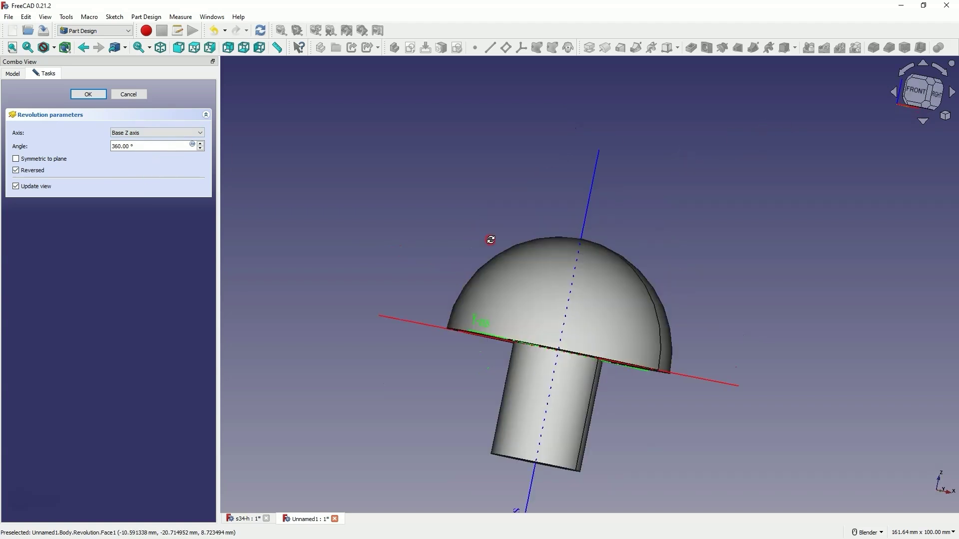
click(100, 94)
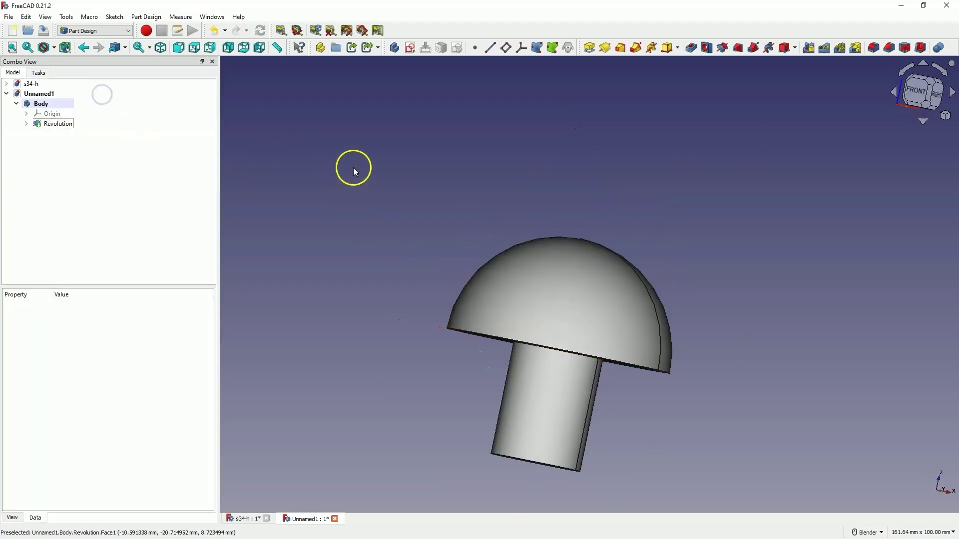
Start a new sketch on the XZ plane of the revolved body
middle_drag(353, 167, 603, 151)
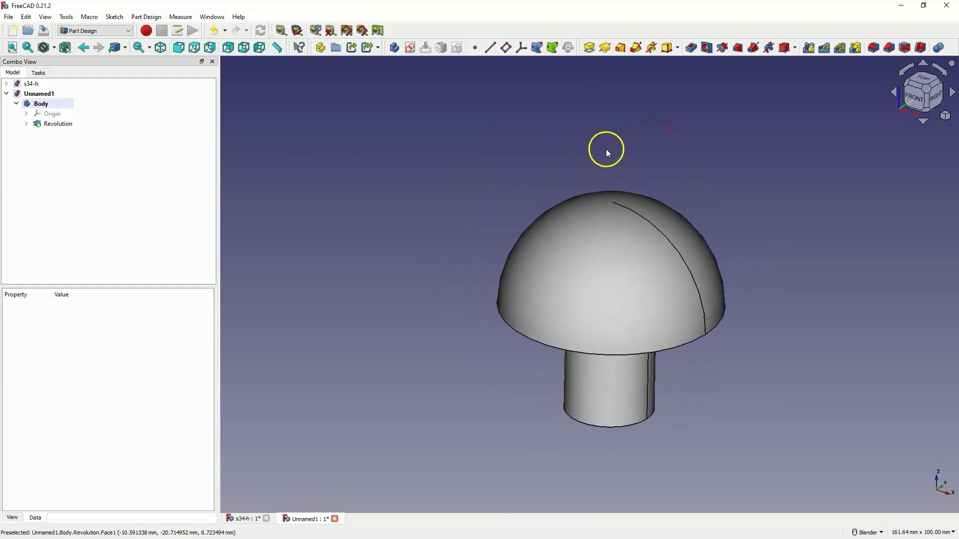
click(410, 48)
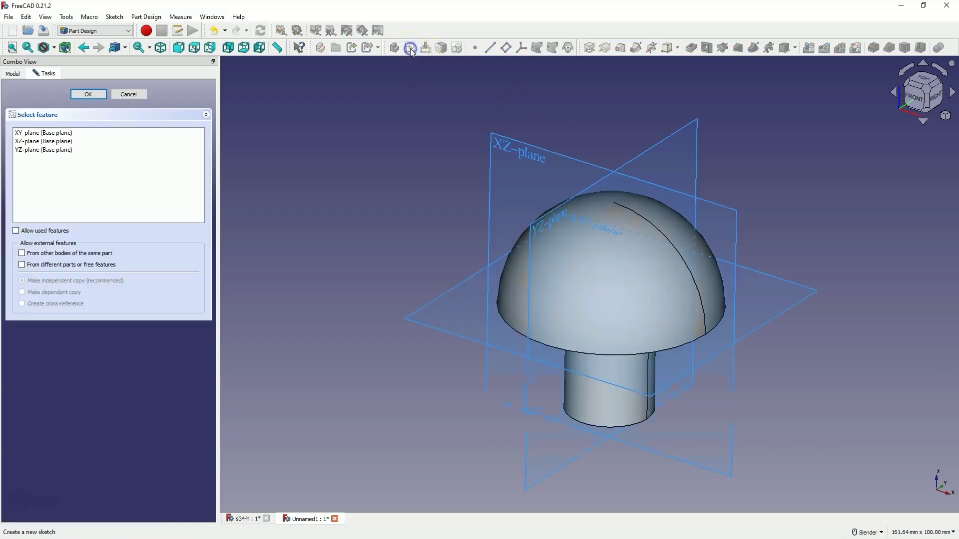
click(511, 145)
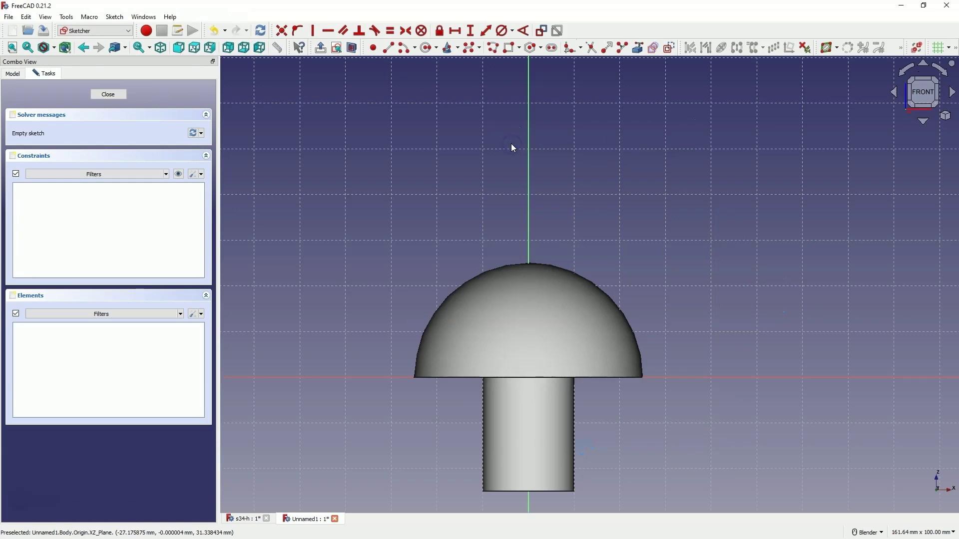
Sketch a circle about 43 mm in diameter overlapping the dome's upper right side, centred outside the dome
click(426, 47)
click(646, 246)
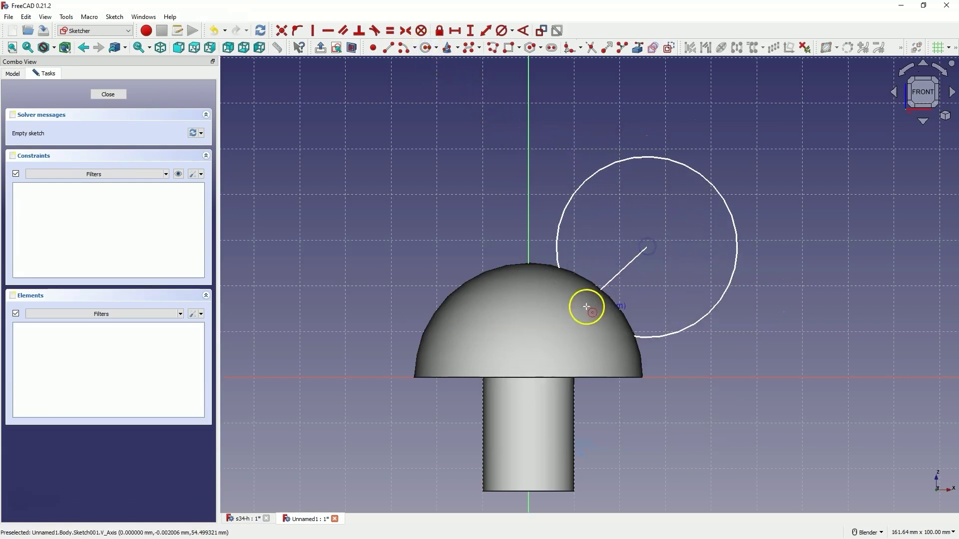
click(572, 312)
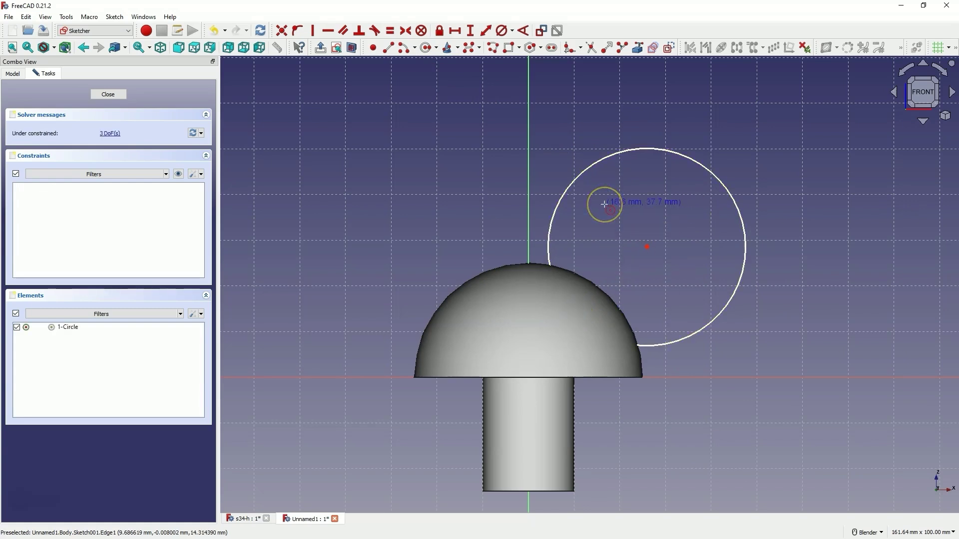
right_click(472, 159)
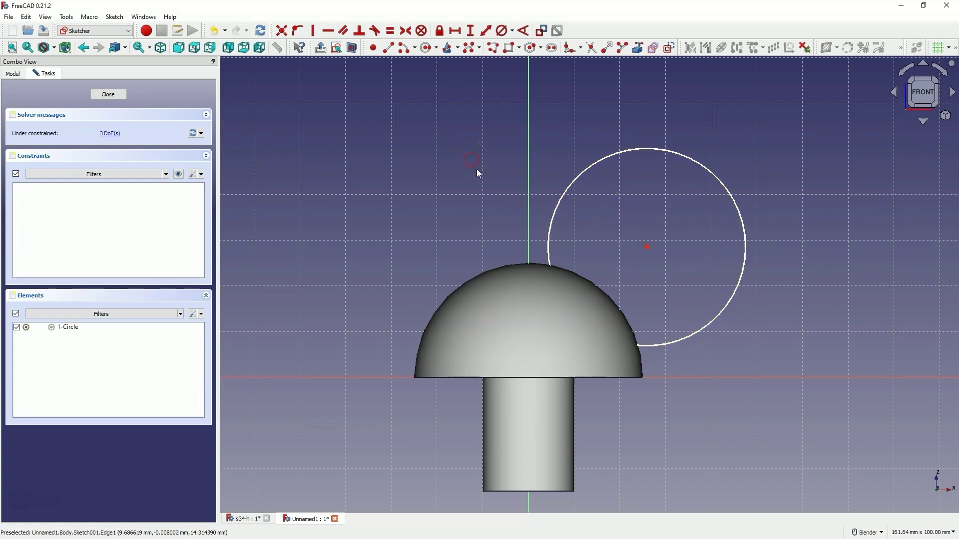
Switch on the section view to expose the origin and constrain the circle centre's horizontal distance from it to 25 mm
click(647, 247)
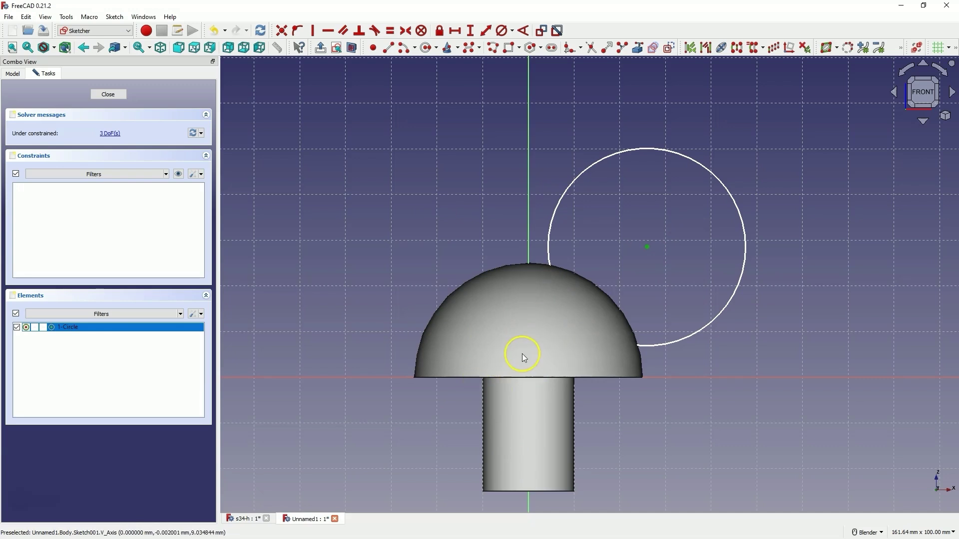
click(114, 17)
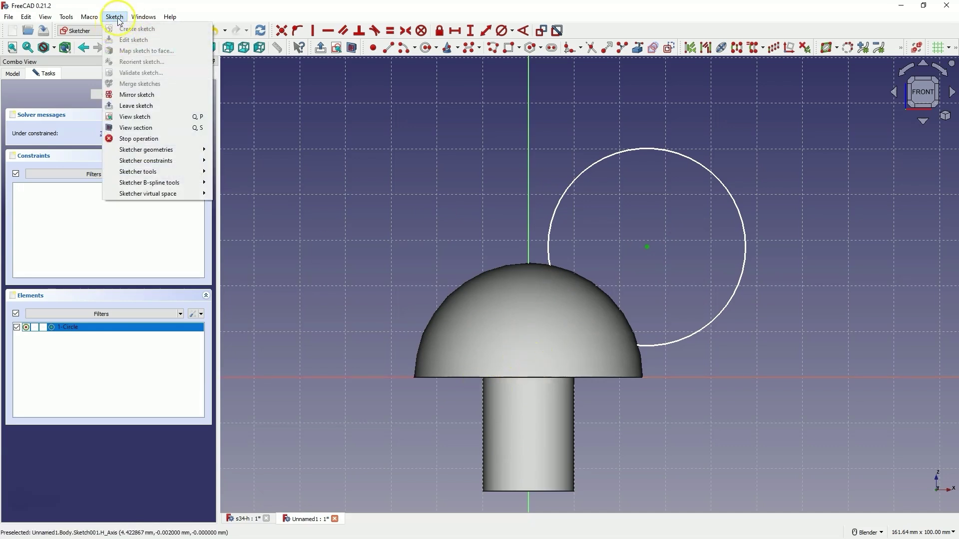
click(152, 129)
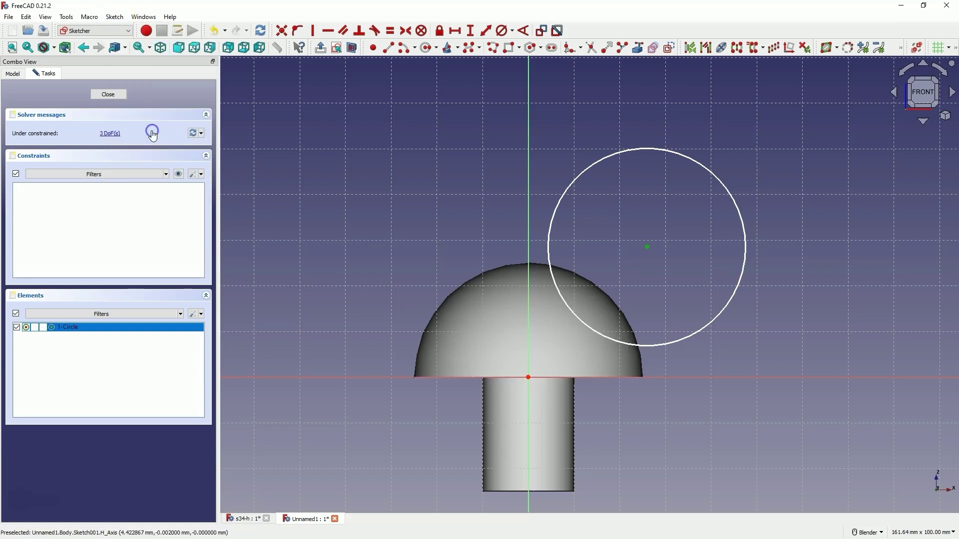
click(528, 379)
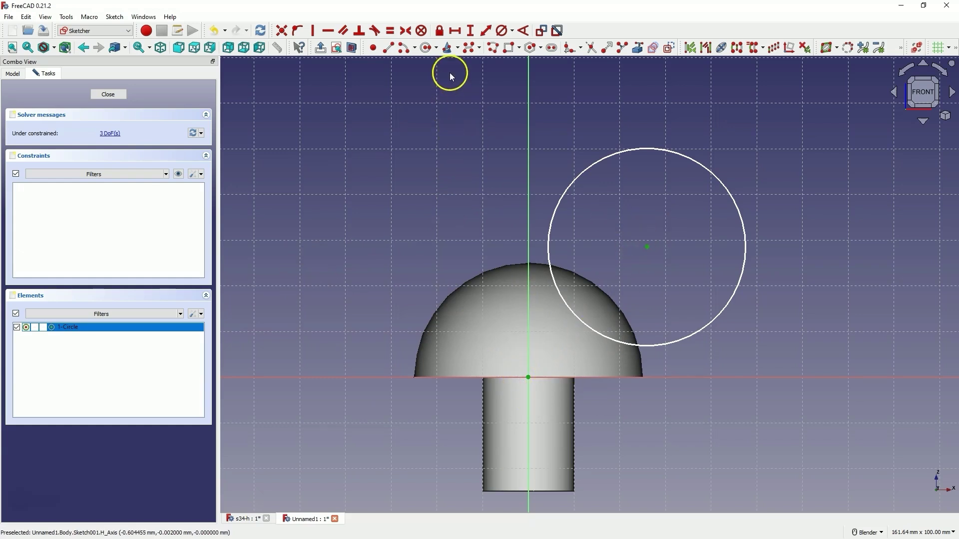
click(455, 31)
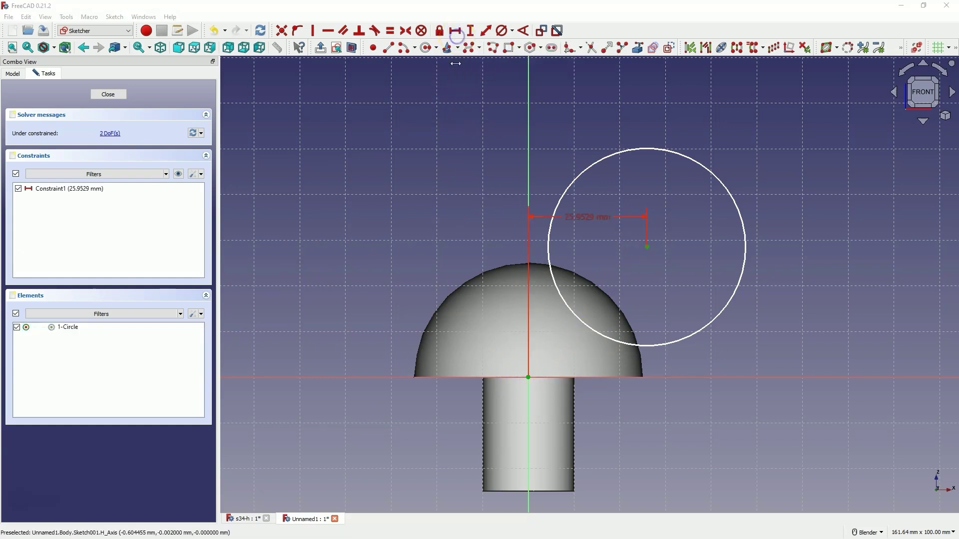
double_click(628, 224)
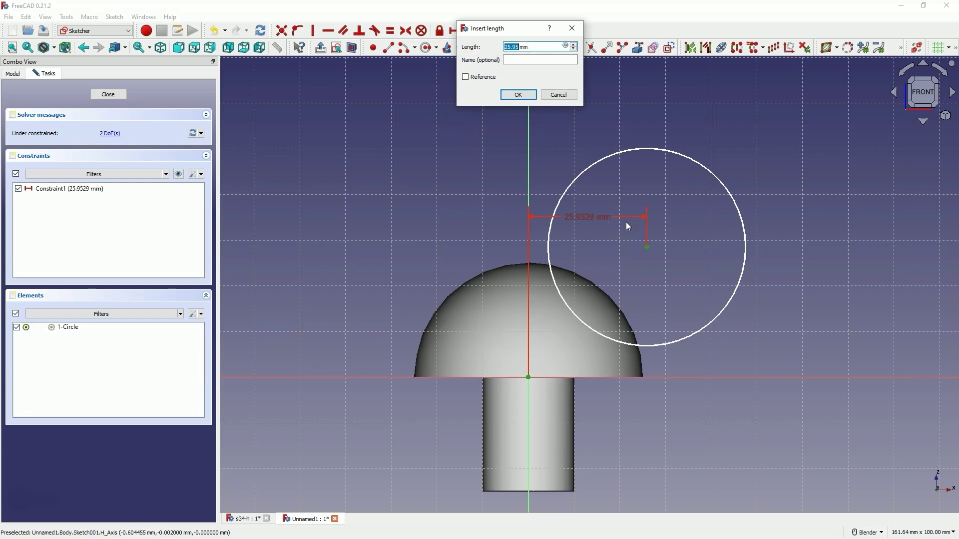
text(25)
key(Return)
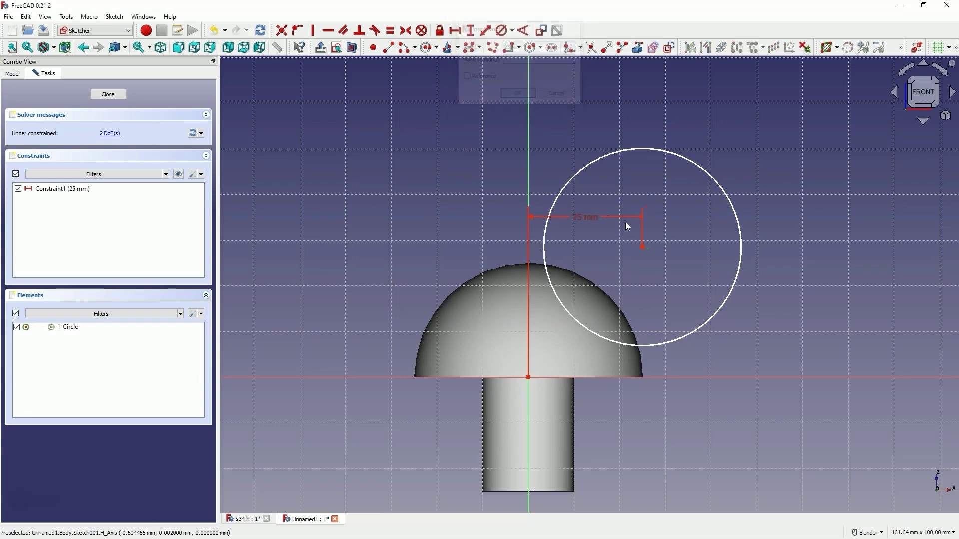
Constrain the vertical distance between the circle's centre and the origin to 25 mm
click(470, 31)
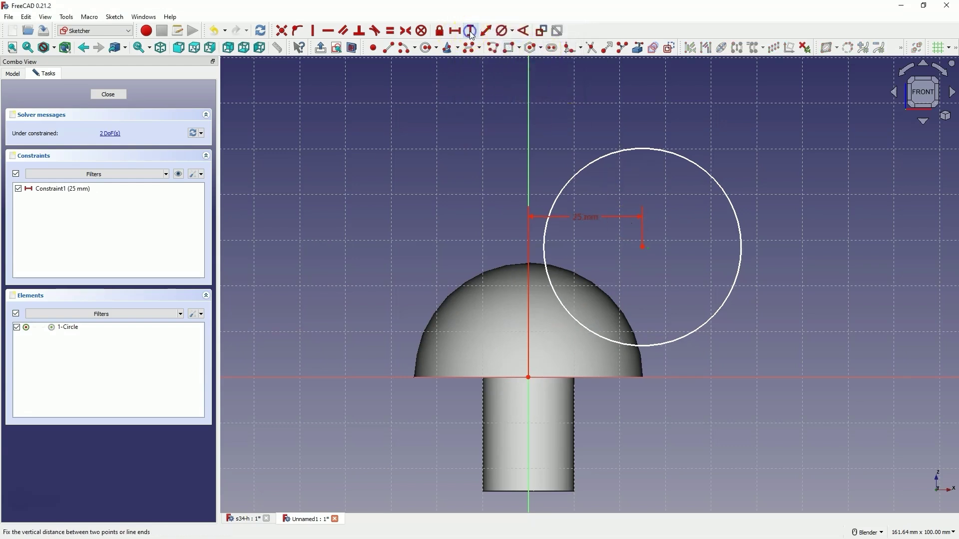
click(642, 247)
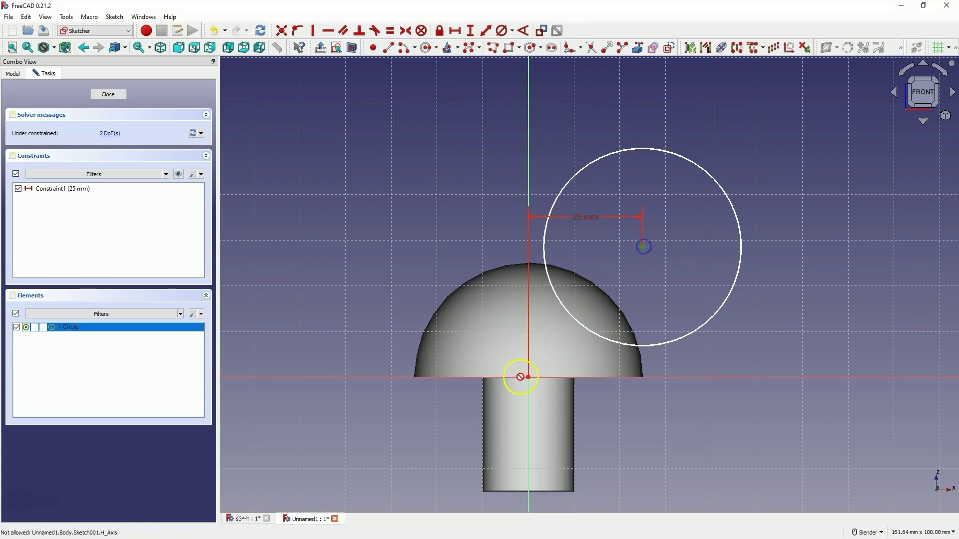
click(530, 377)
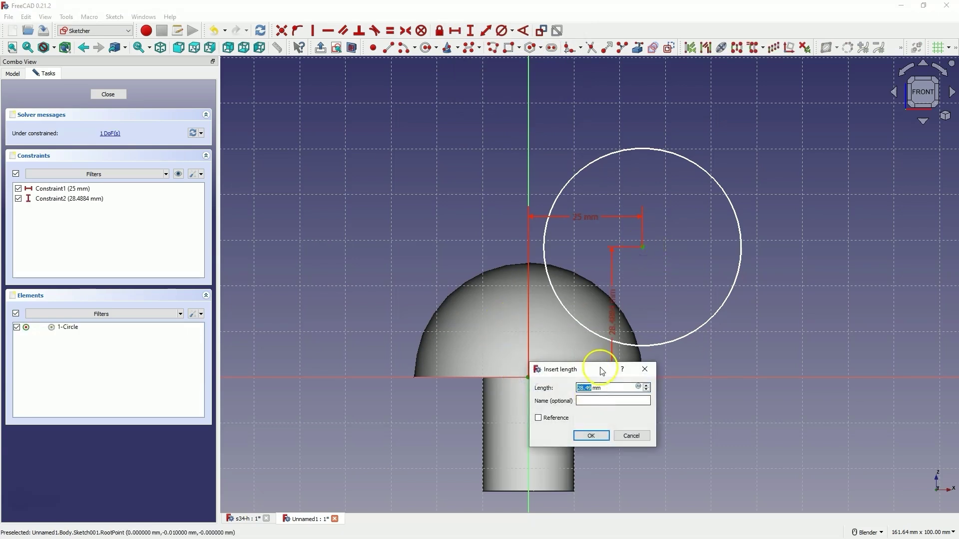
text(25)
key(Return)
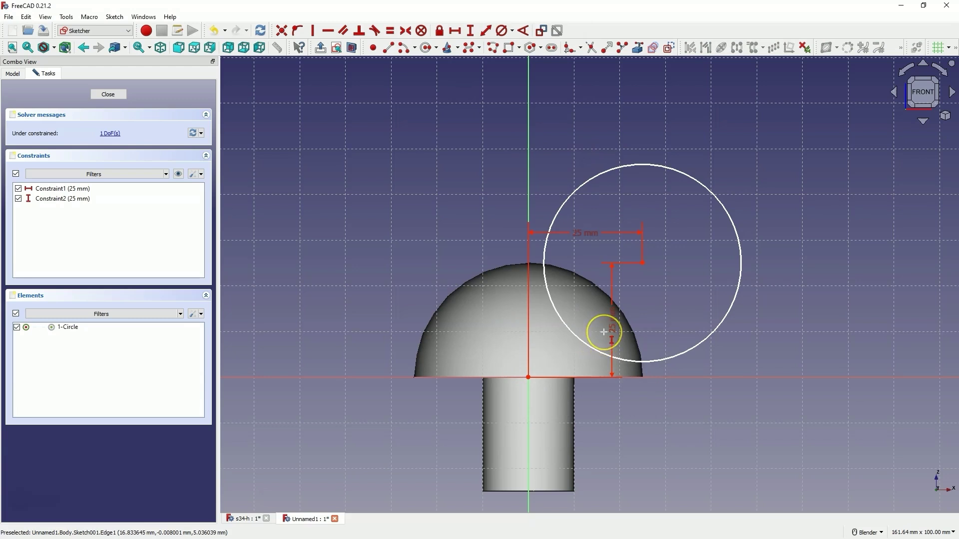
Constrain the circle's diameter to 45 mm
click(501, 37)
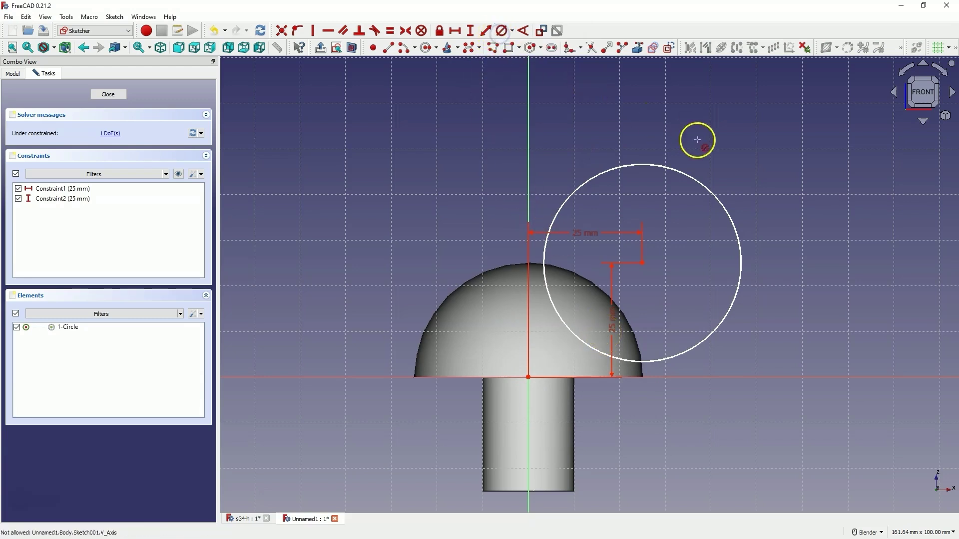
click(688, 176)
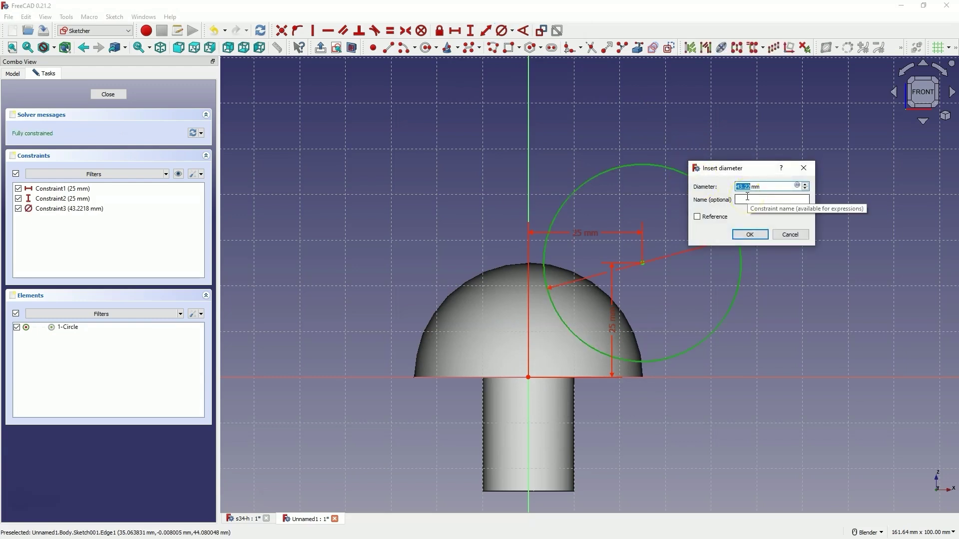
text(45)
key(Return)
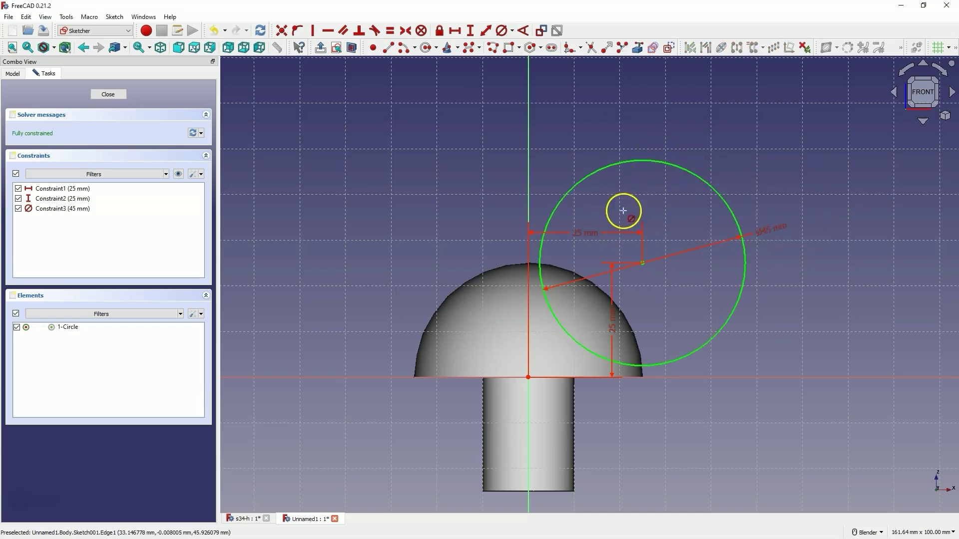
Close the circle sketch and create a pocket from it with the Through all type
click(117, 95)
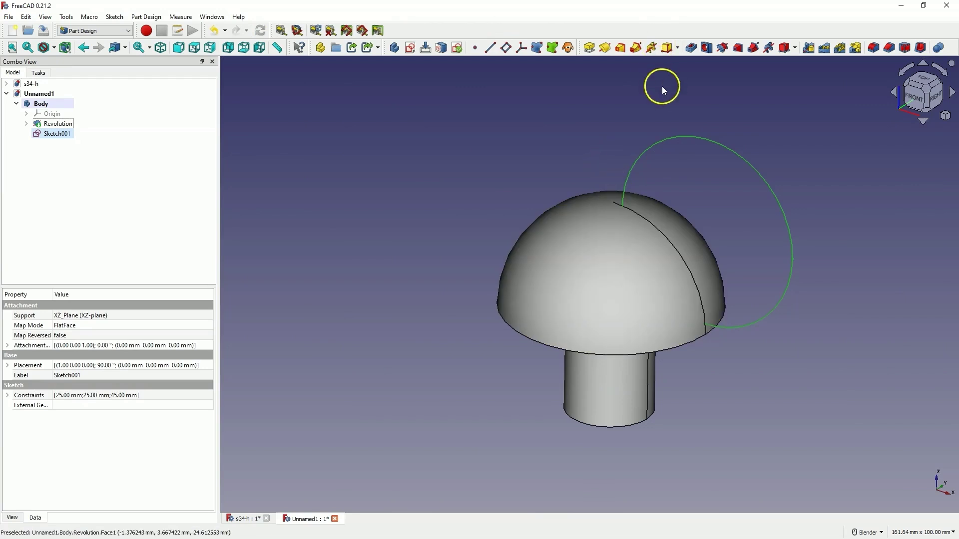
click(691, 48)
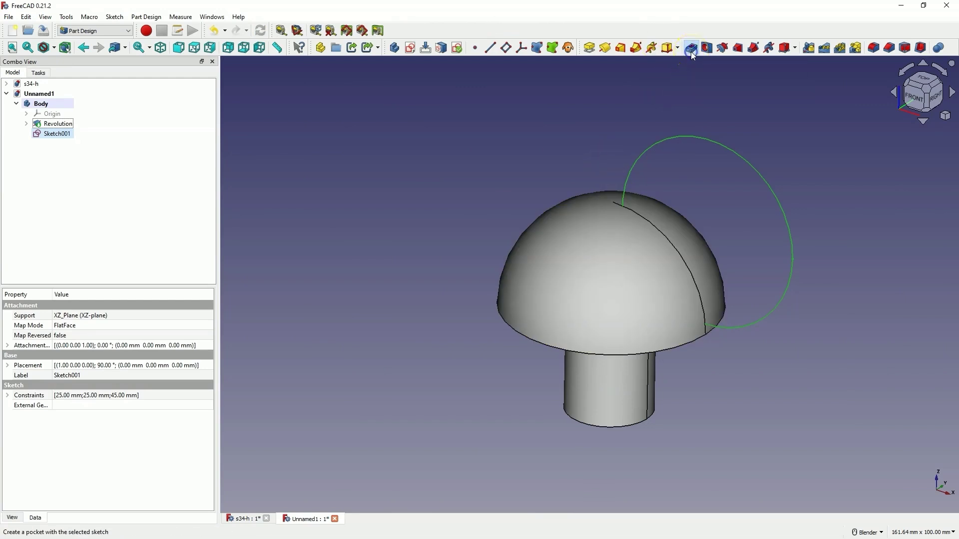
middle_drag(692, 80, 796, 125)
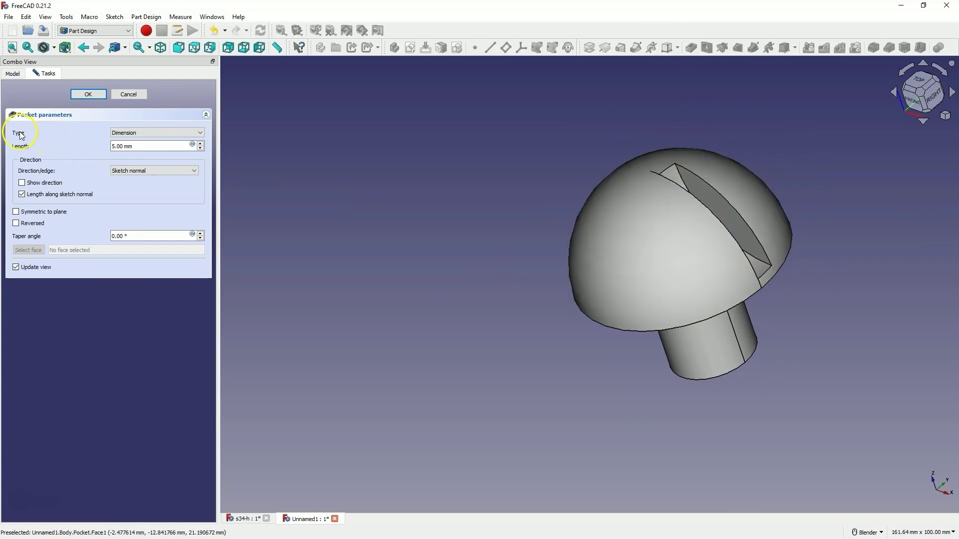
click(163, 139)
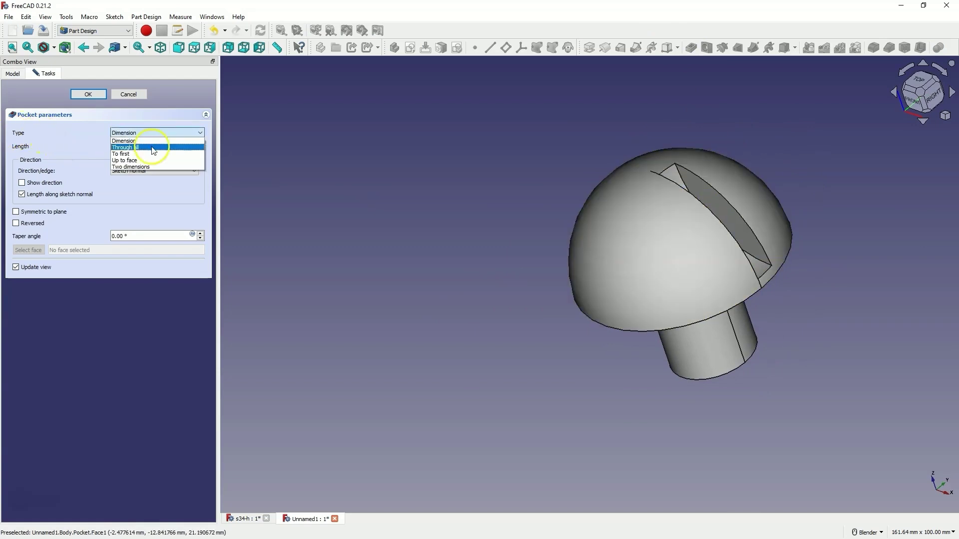
click(154, 148)
Make the pocket symmetric to the sketch plane and accept it
middle_drag(700, 228, 669, 244)
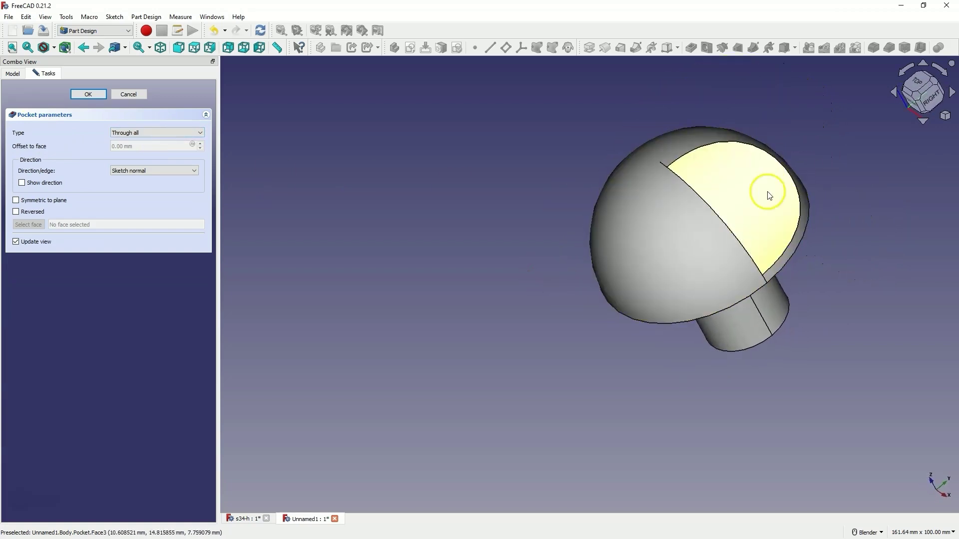
click(16, 201)
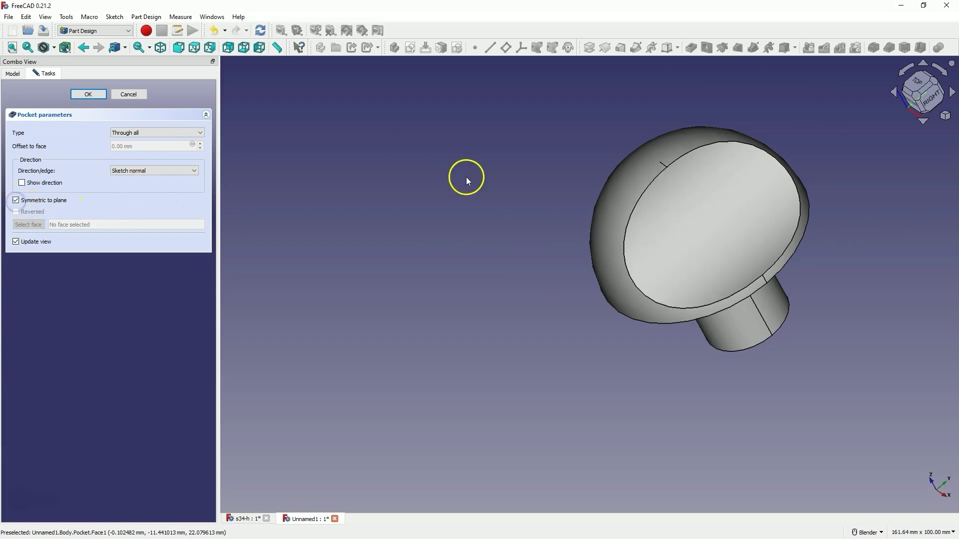
middle_drag(467, 178, 590, 138)
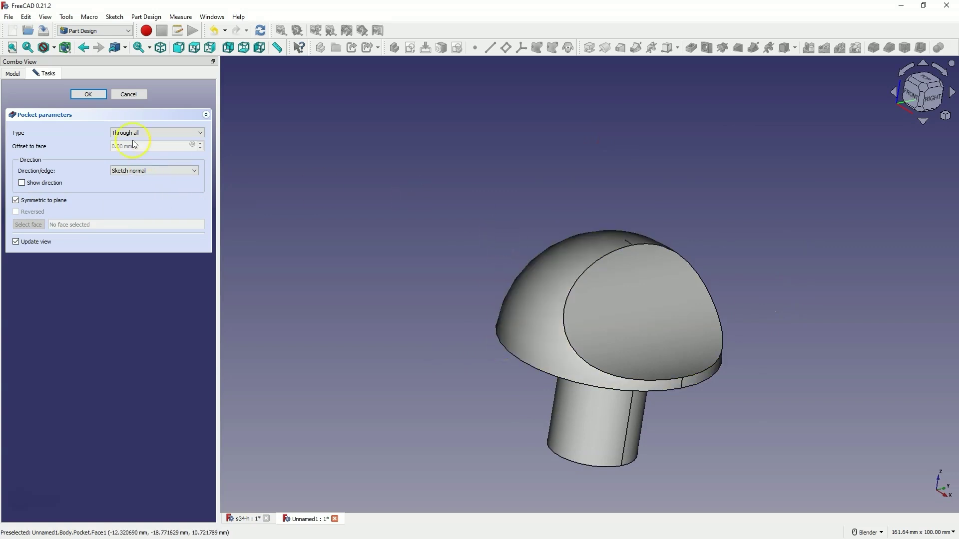
click(96, 95)
middle_drag(565, 315, 501, 195)
middle_drag(738, 276, 593, 197)
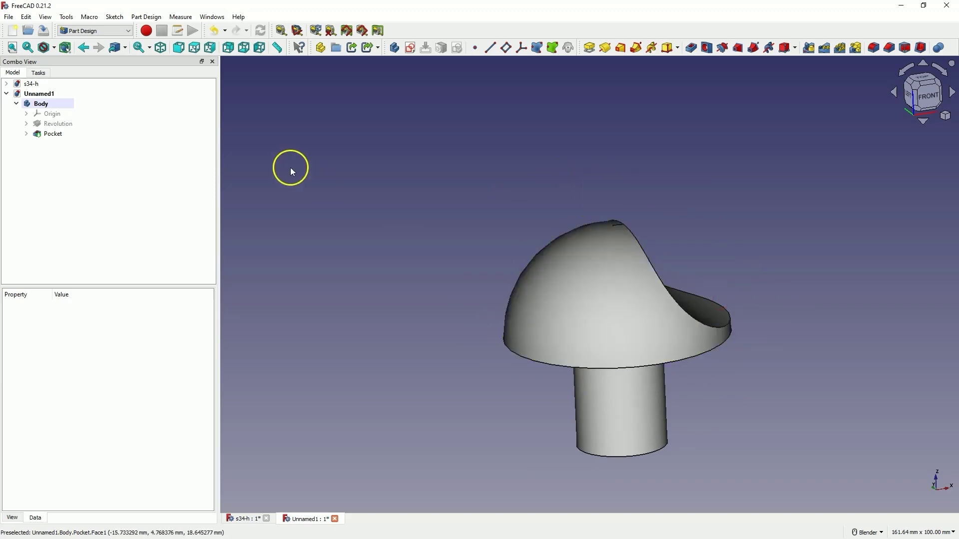
Open the pocket's circle sketch to review its constraints and close it without editing
click(26, 133)
double_click(56, 144)
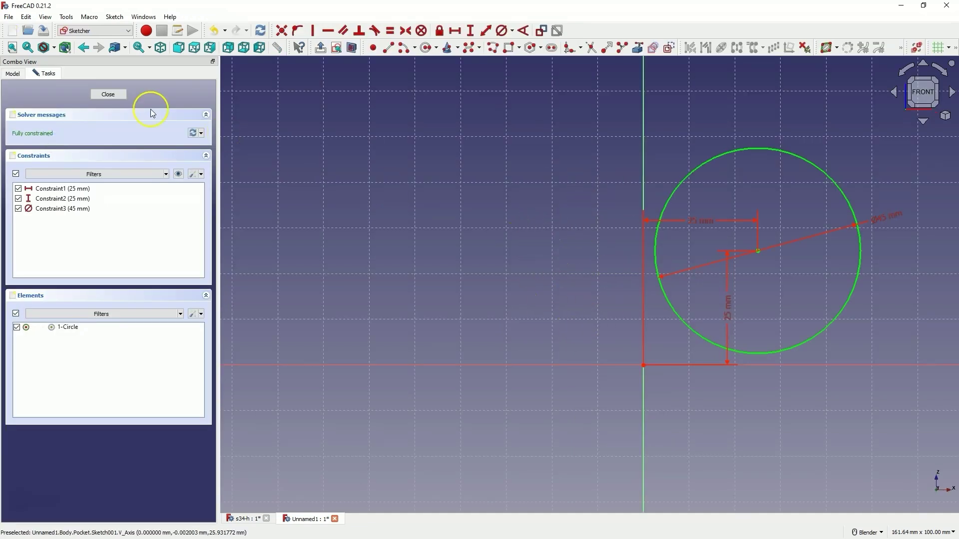
click(111, 94)
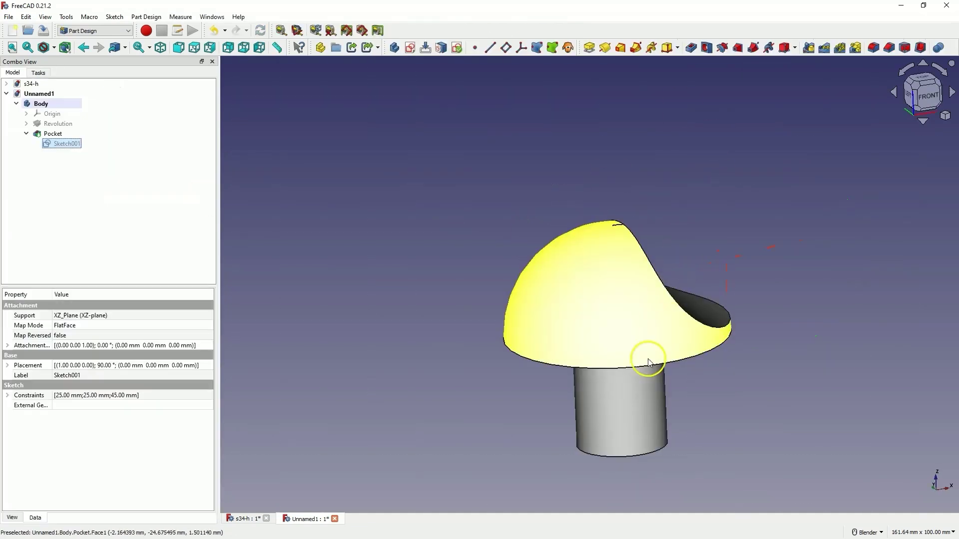
click(26, 133)
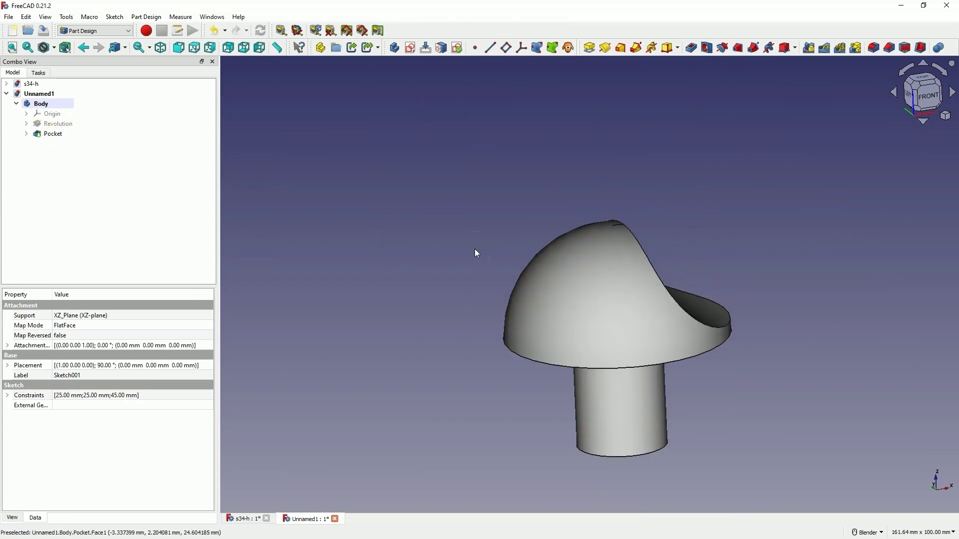
click(407, 142)
click(490, 270)
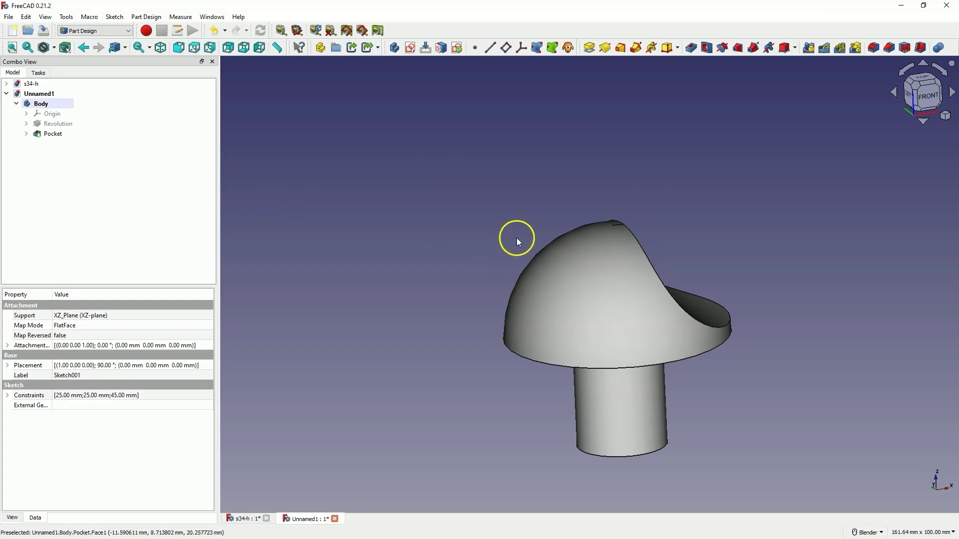
Mirror the pocket across the Base YZ plane
click(53, 134)
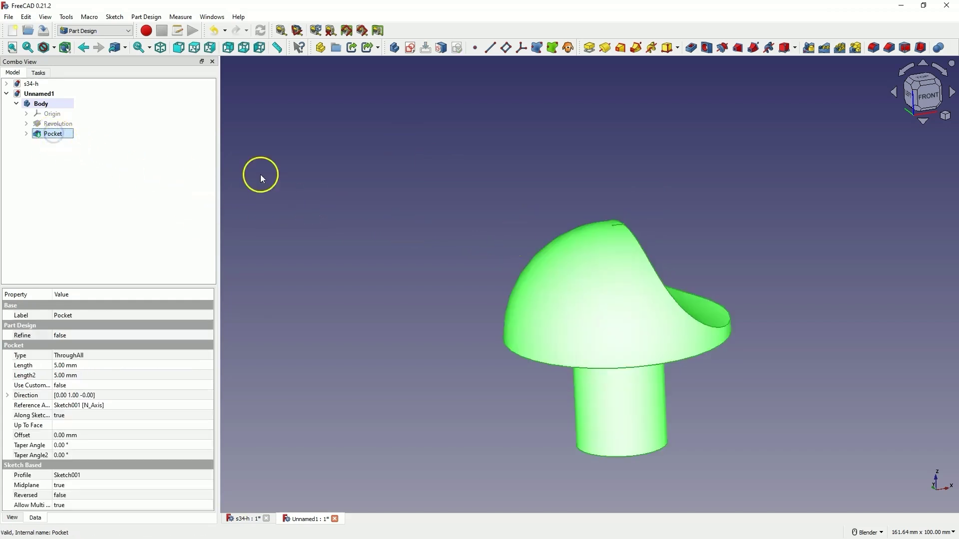
click(808, 50)
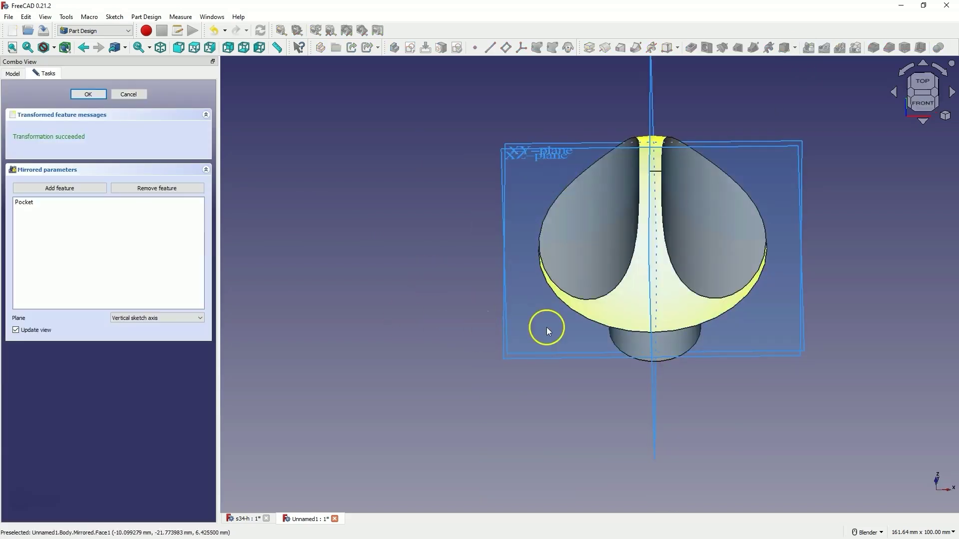
middle_drag(578, 337, 644, 220)
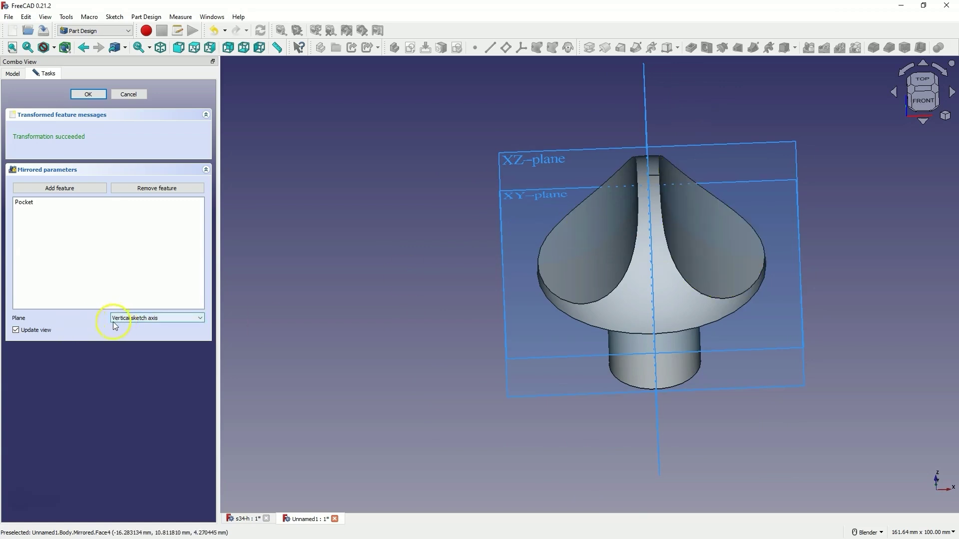
key(0)
click(165, 318)
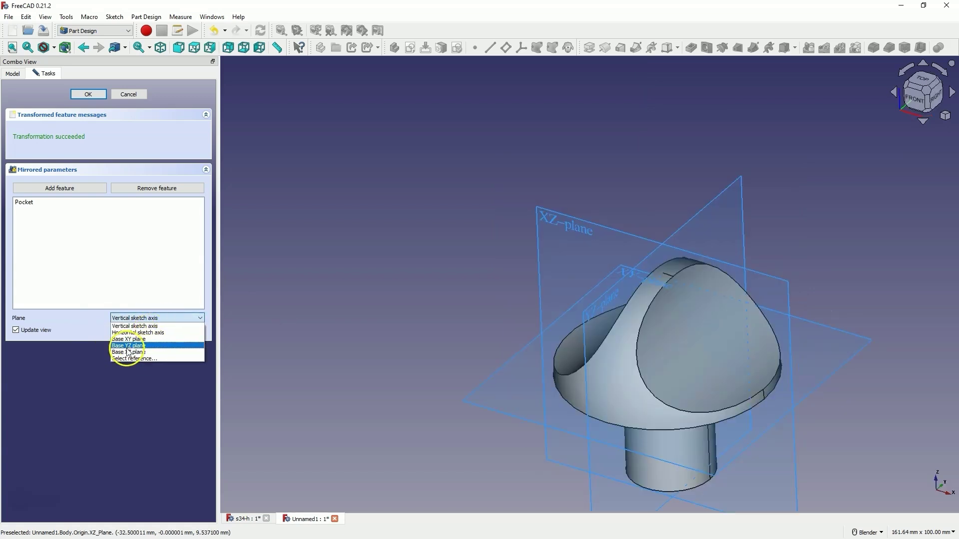
click(128, 346)
middle_drag(474, 320, 509, 288)
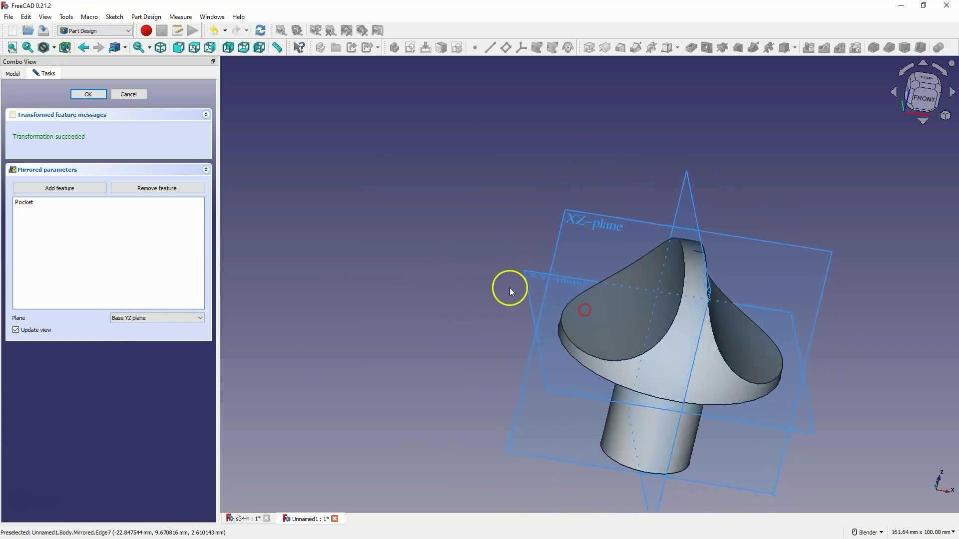
click(93, 94)
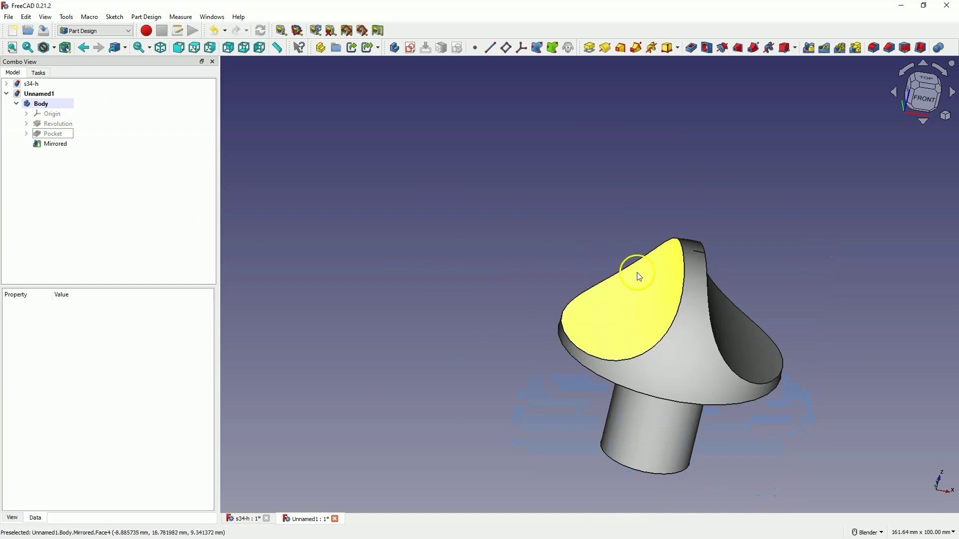
Fillet the edges around both curved cutouts and the dome's lower rim with a 1 mm radius
middle_drag(706, 278, 645, 252)
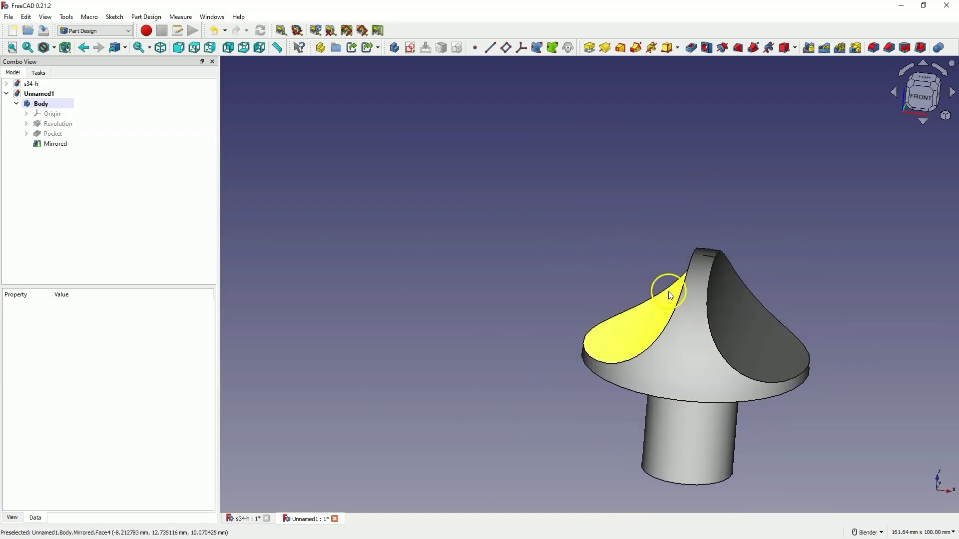
click(676, 310)
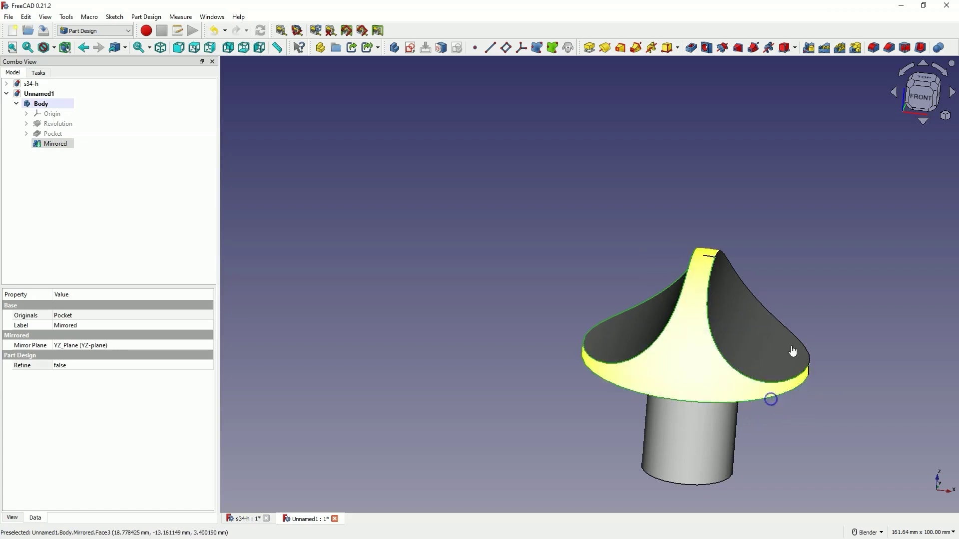
middle_drag(772, 399, 785, 226)
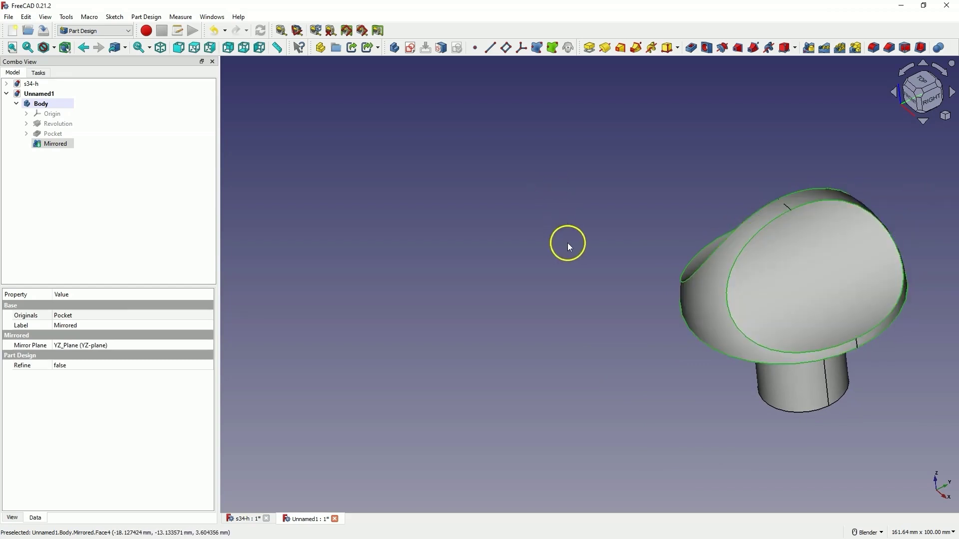
middle_drag(567, 243, 711, 178)
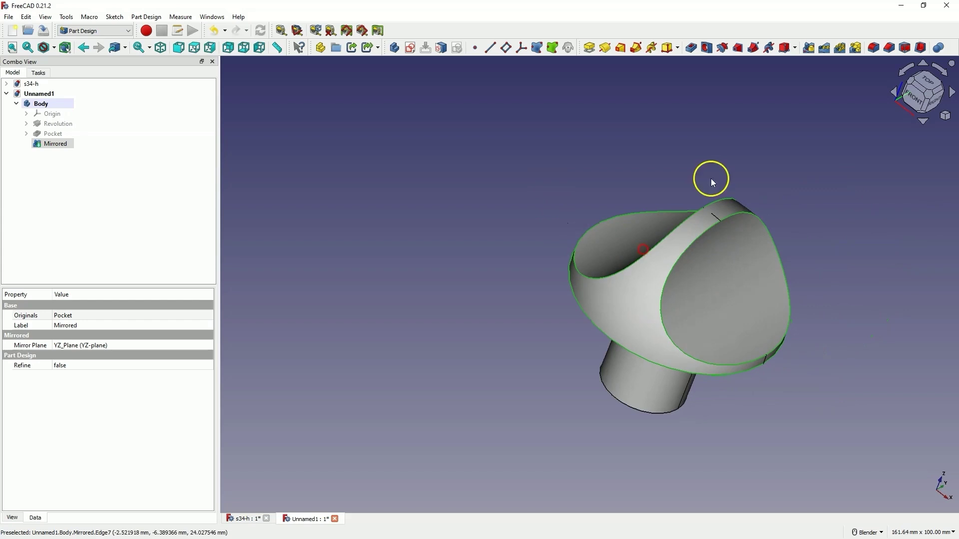
click(874, 48)
double_click(122, 290)
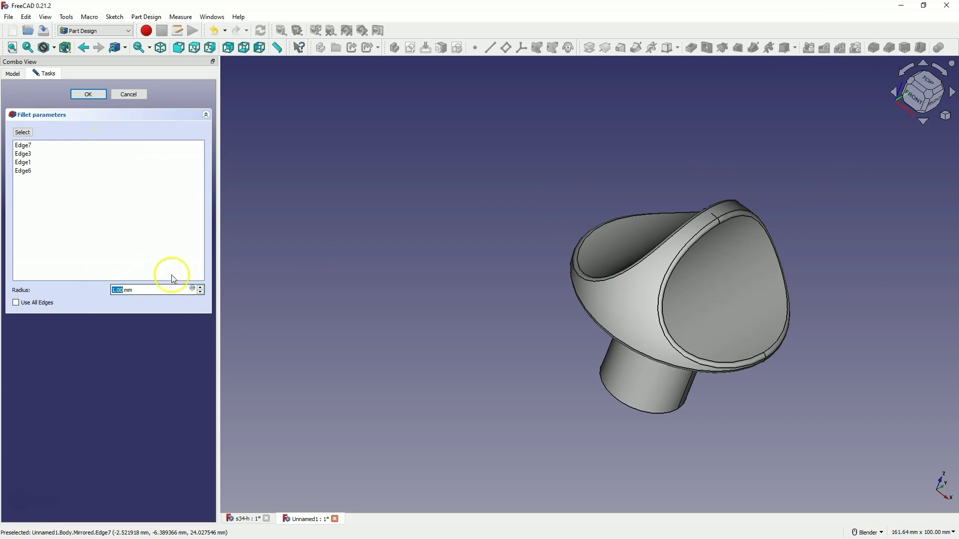
click(89, 95)
Sketch a circle about 8 mm in diameter centred on the origin on the shaft's end face and close the sketch
middle_drag(688, 235, 724, 170)
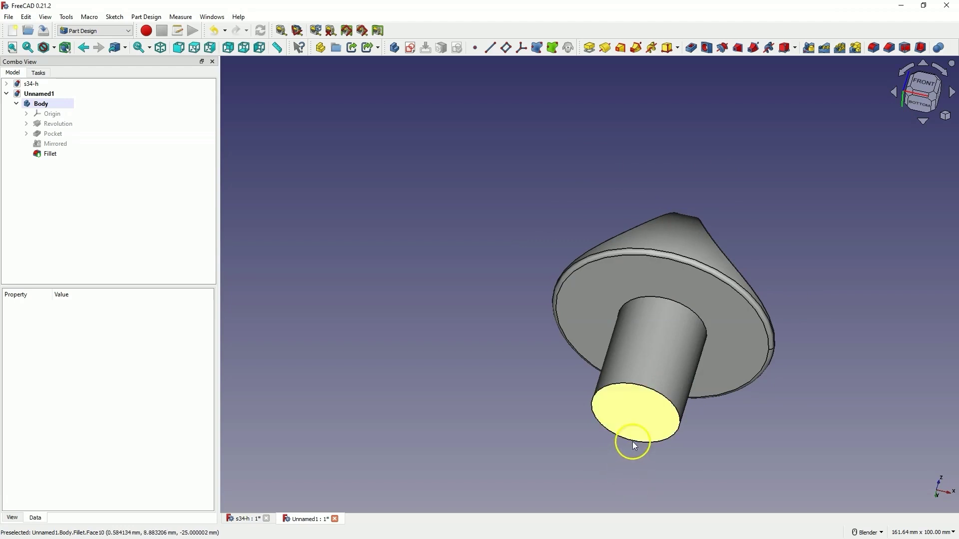
click(640, 422)
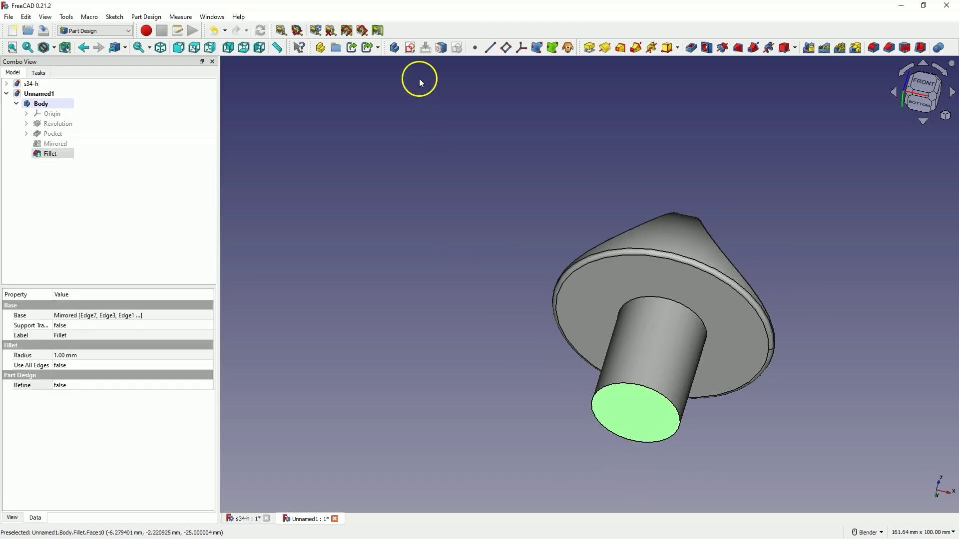
click(410, 47)
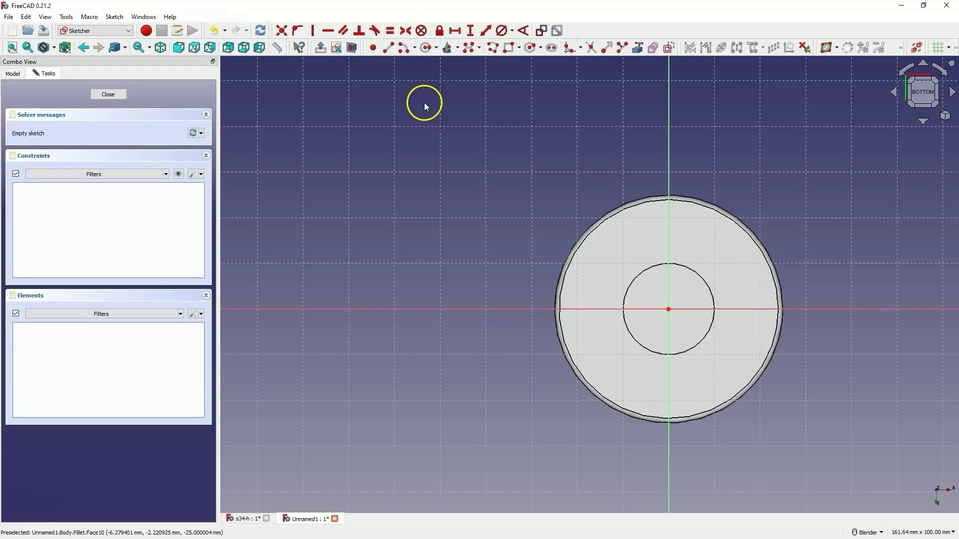
click(425, 49)
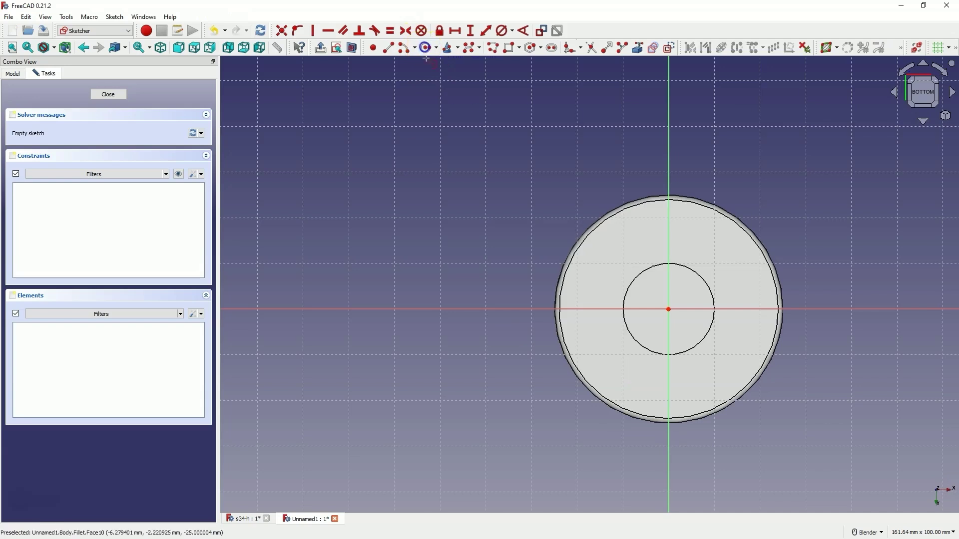
click(670, 311)
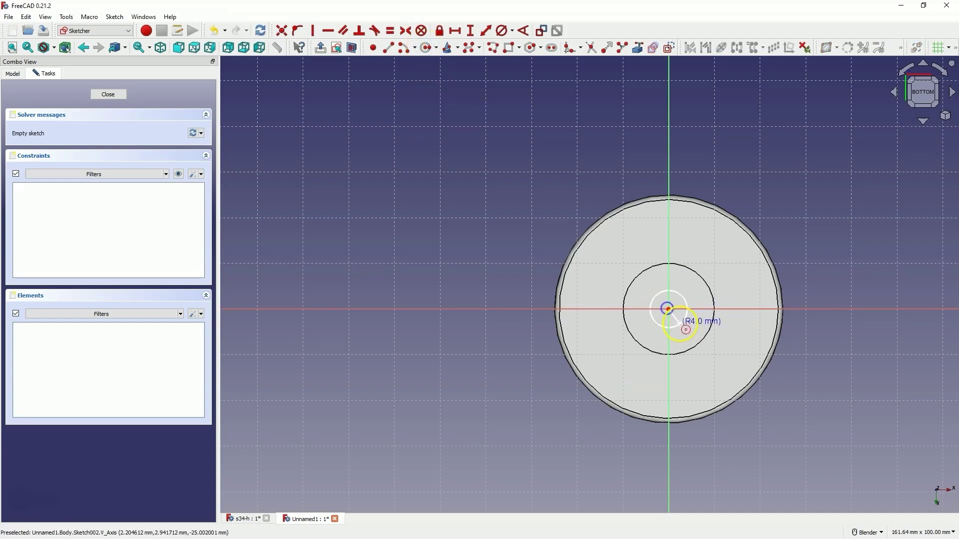
click(680, 324)
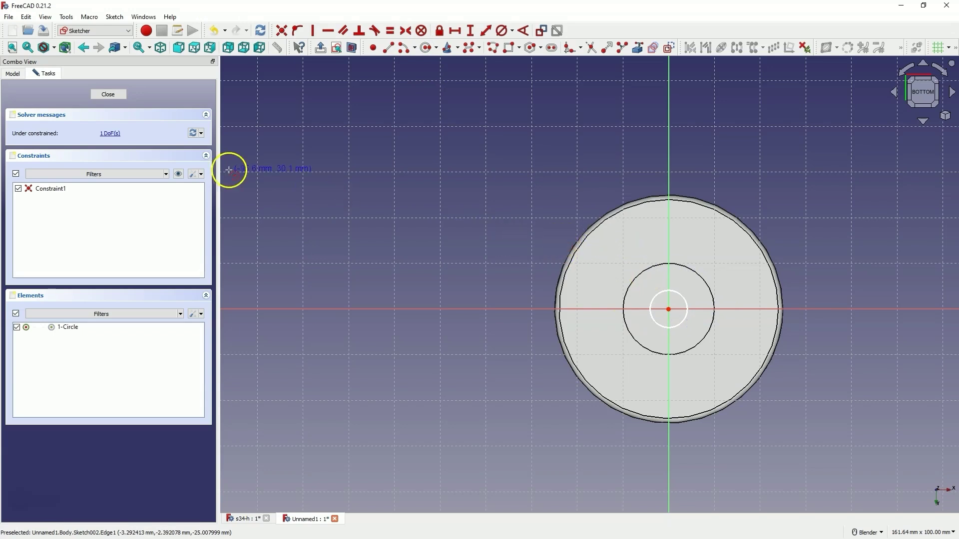
click(114, 93)
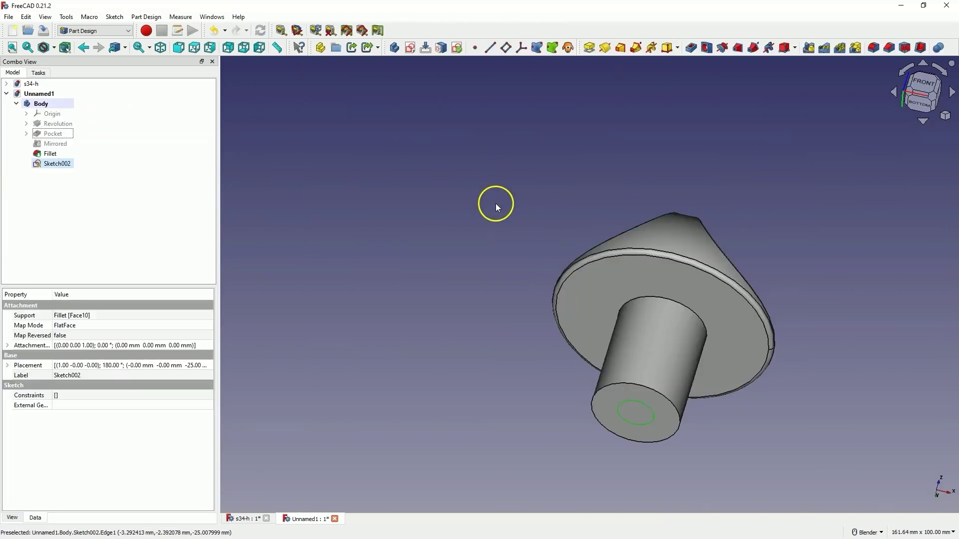
Start a Hole feature from the shaft-end circle, using the ISO metric regular profile and size M12
click(708, 48)
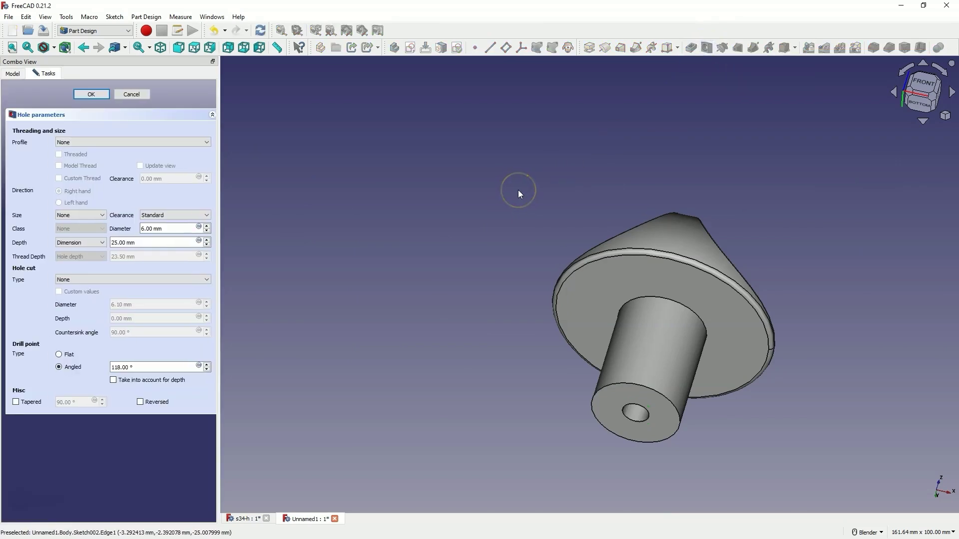
click(66, 143)
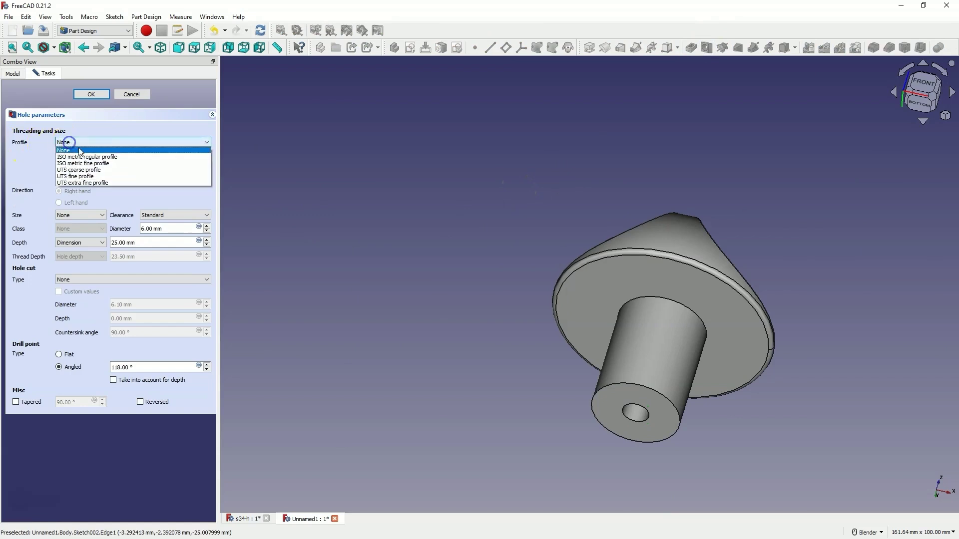
click(107, 158)
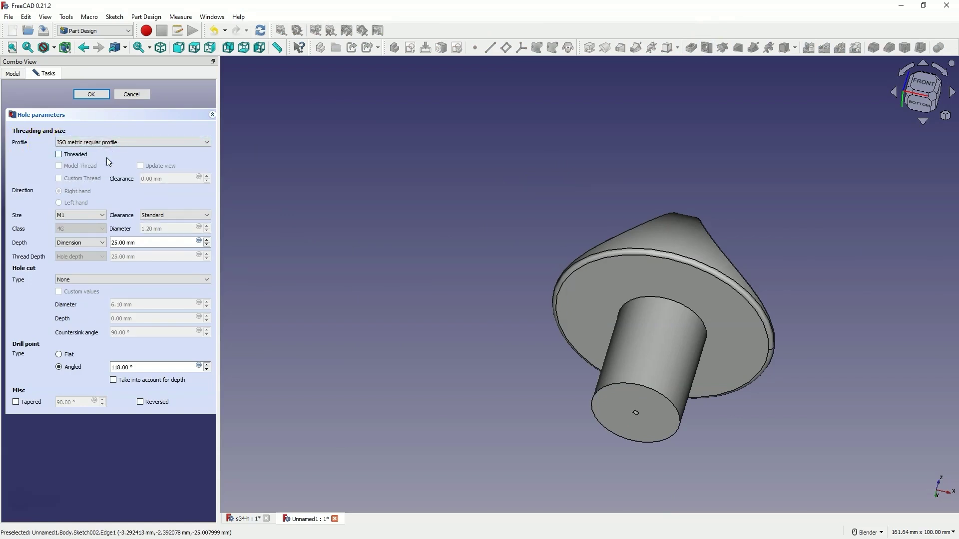
click(85, 217)
scroll(83, 250, down, 4)
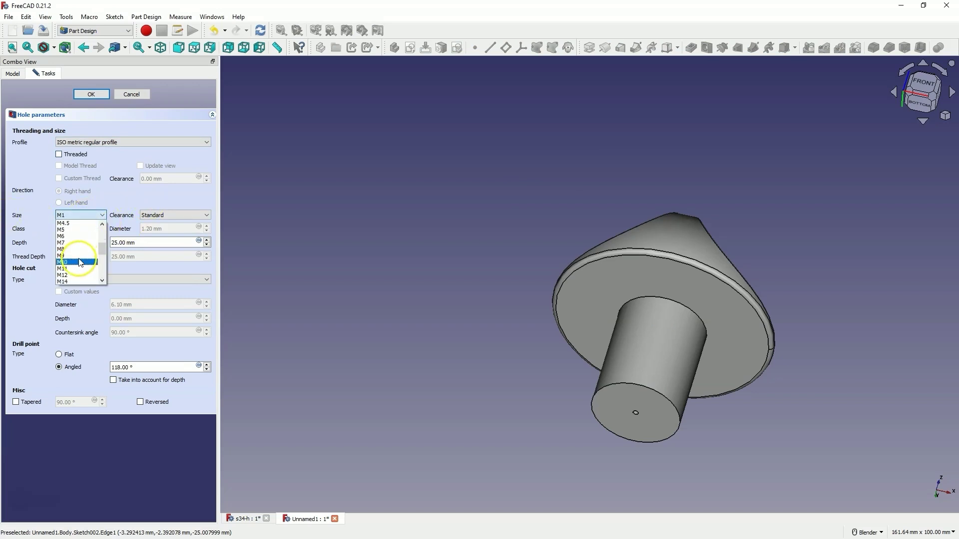
click(73, 275)
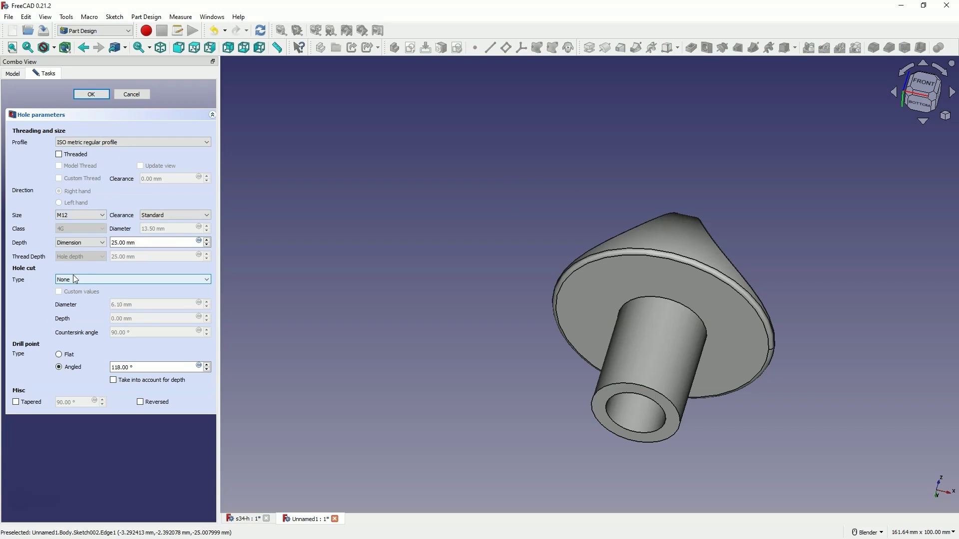
Make the M12 hole threaded with a modelled thread and live view updating, and finish the Hole feature
click(59, 156)
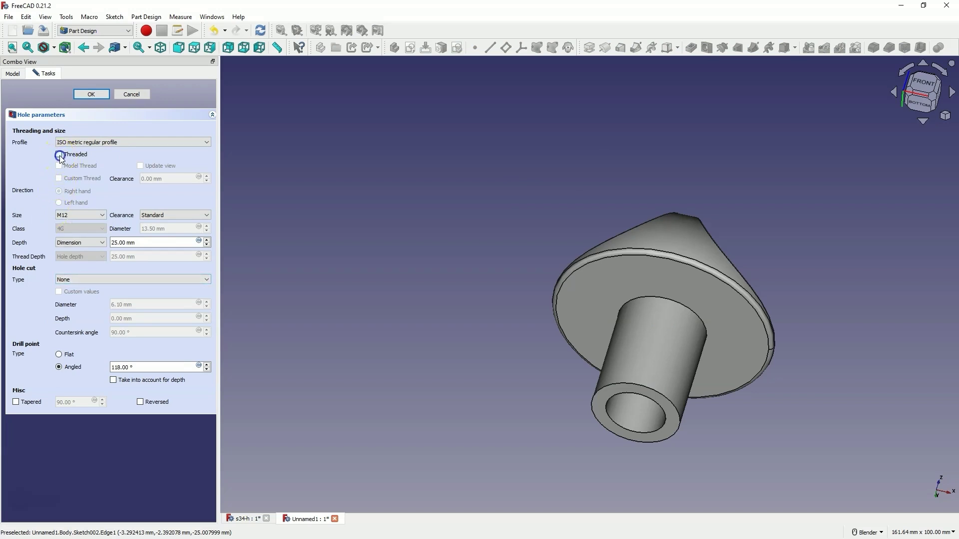
click(58, 167)
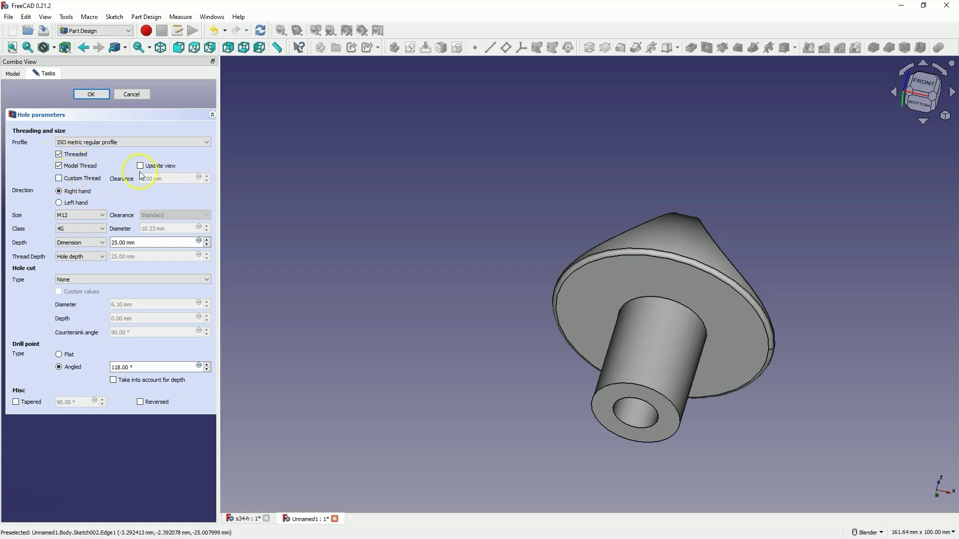
click(142, 169)
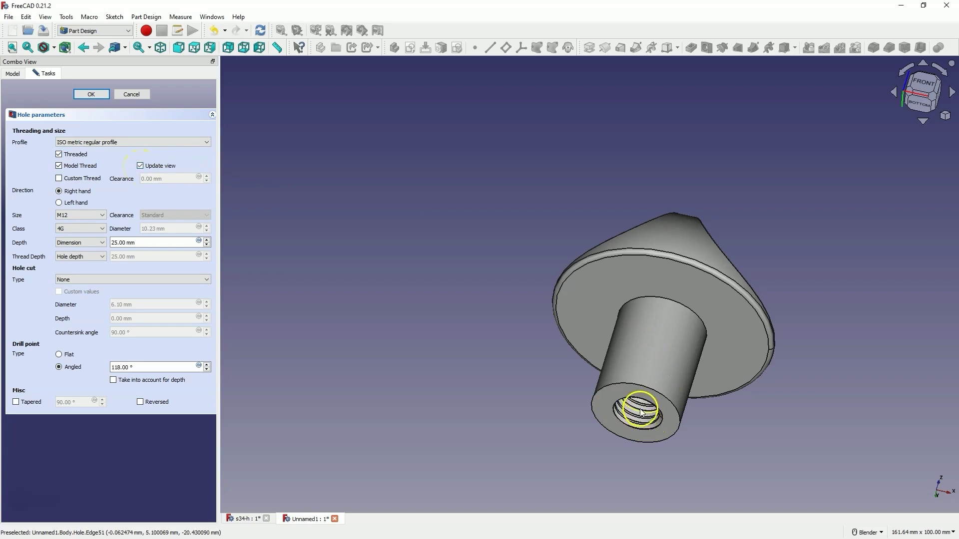
middle_drag(661, 410, 586, 307)
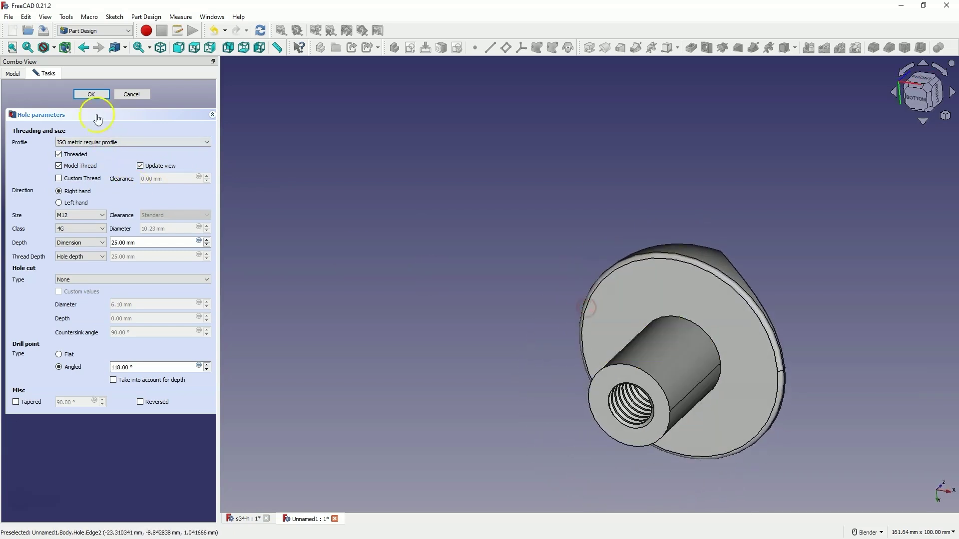
click(91, 95)
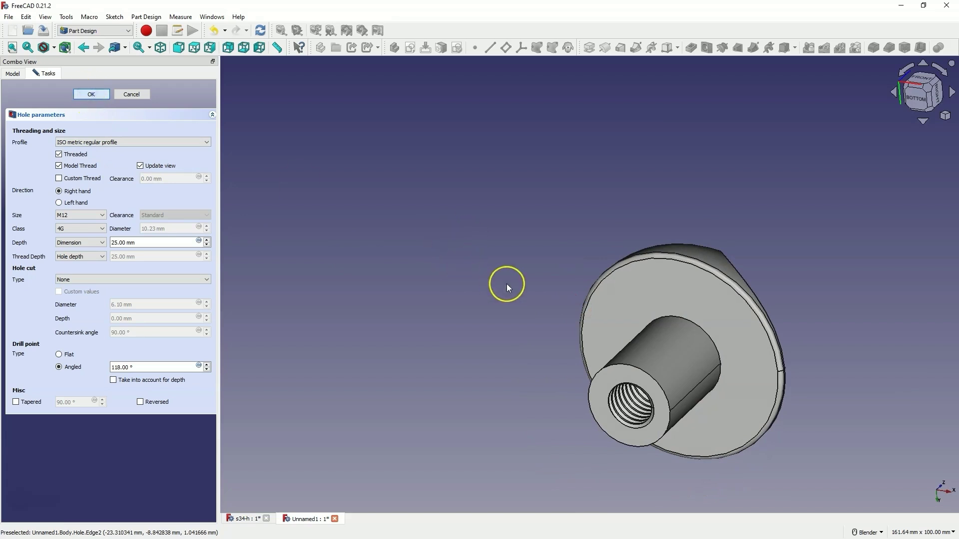
Chamfer the outer circular edge of the shaft's end face with an equal distance of 1 mm
middle_drag(506, 284, 717, 296)
click(712, 298)
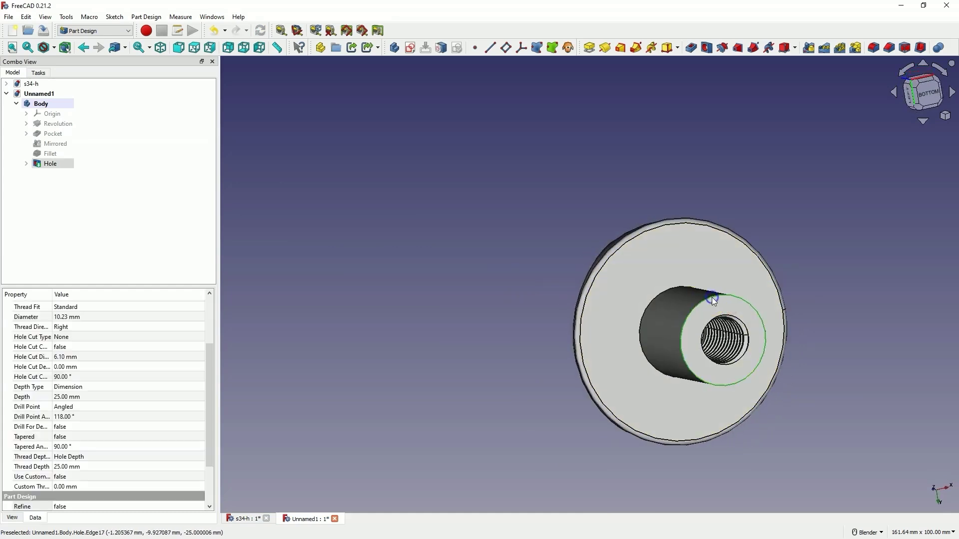
click(889, 48)
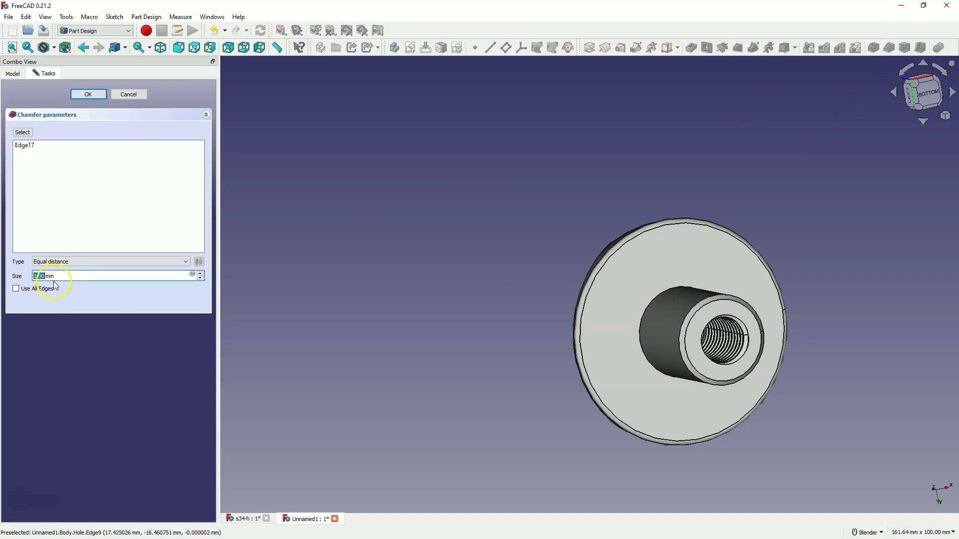
click(89, 94)
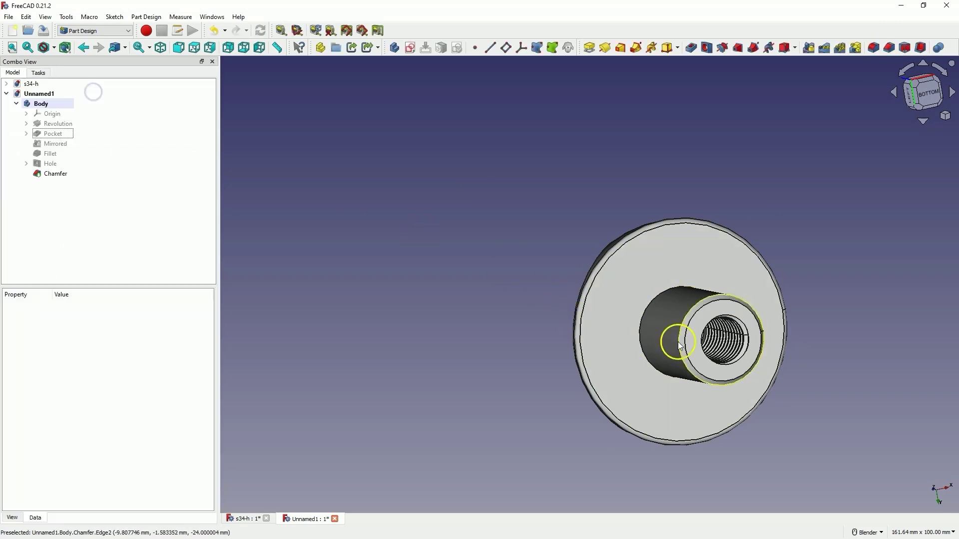
Apply random colours to the whole knob body repeatedly, ending on an orange colour
middle_drag(699, 300, 794, 254)
scroll(790, 244, up, 3)
scroll(790, 244, down, 5)
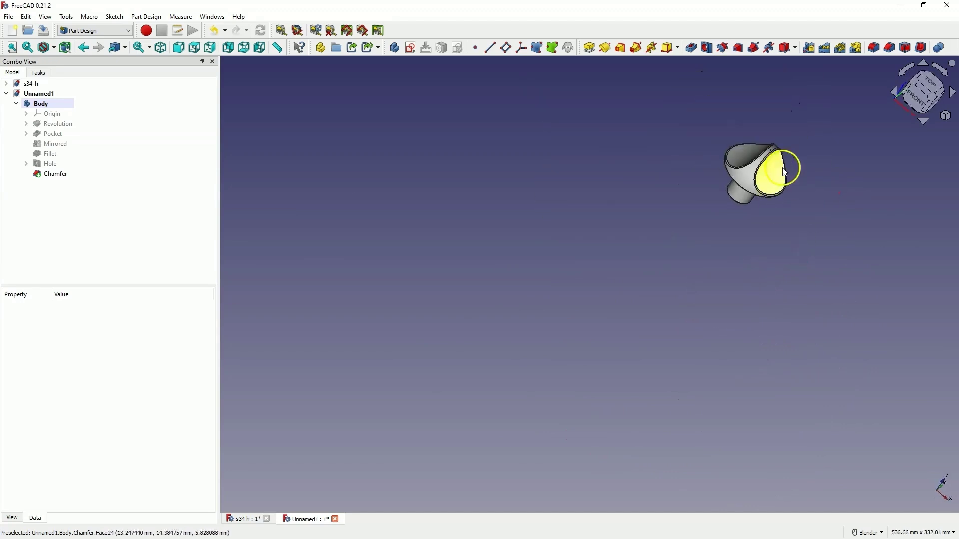
key(v)
key(f)
click(38, 100)
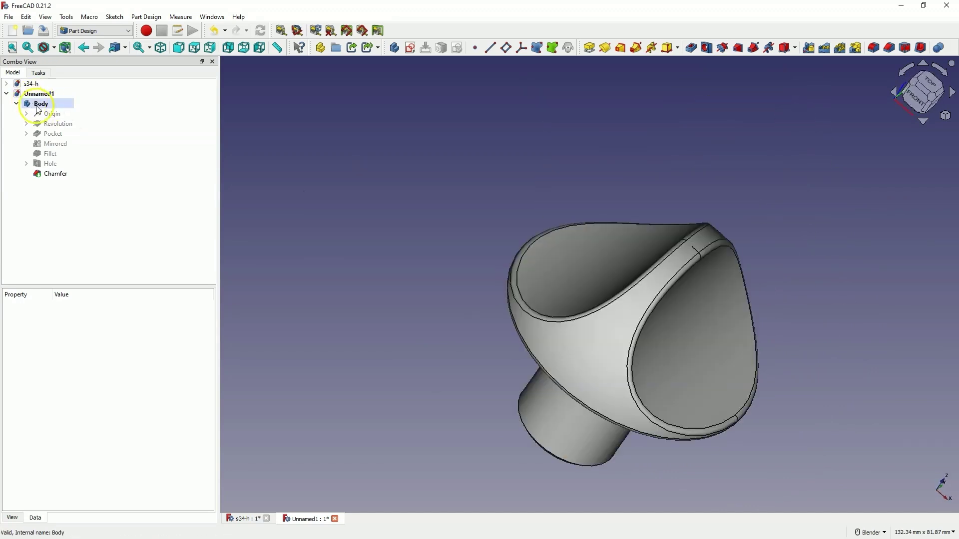
right_click(44, 106)
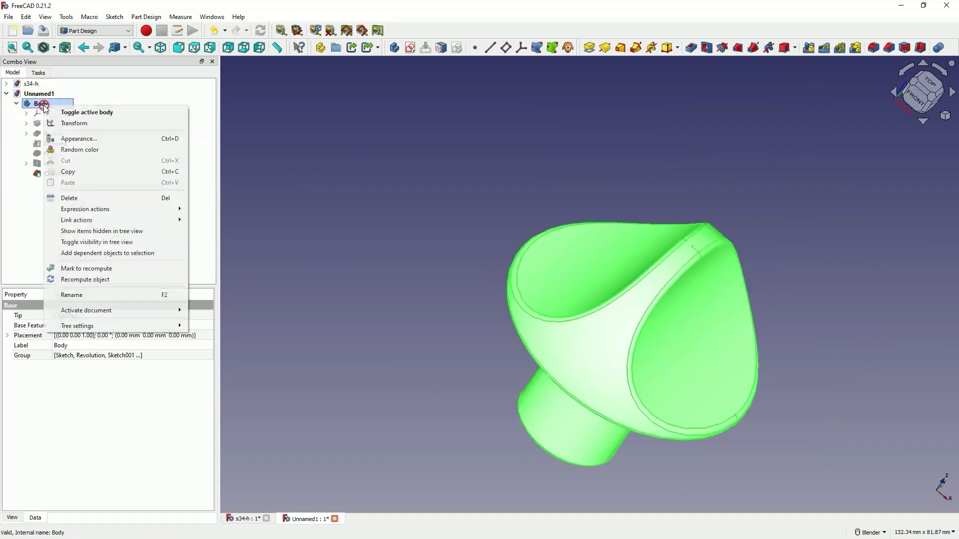
click(80, 153)
click(518, 159)
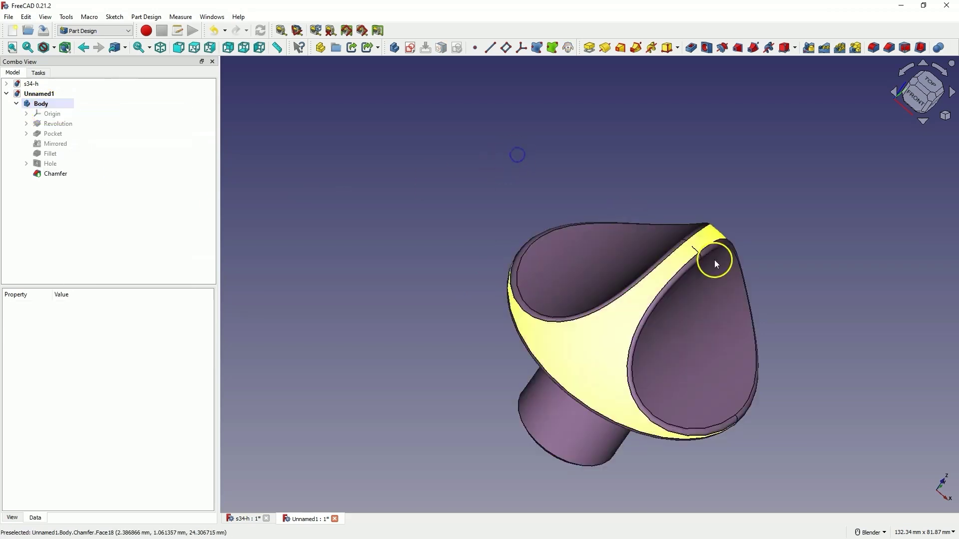
right_click(46, 104)
click(80, 150)
click(478, 156)
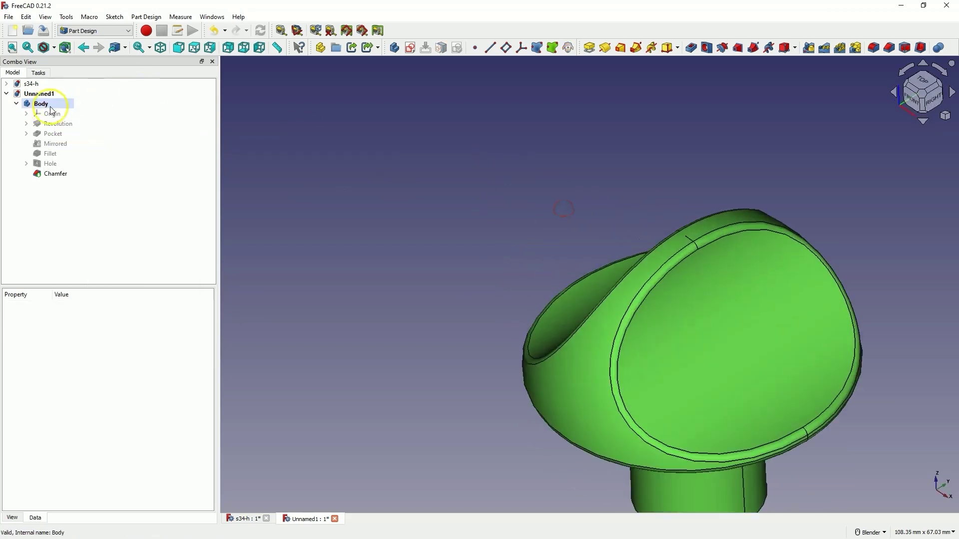
click(58, 103)
click(371, 170)
click(78, 106)
click(487, 235)
key(0)
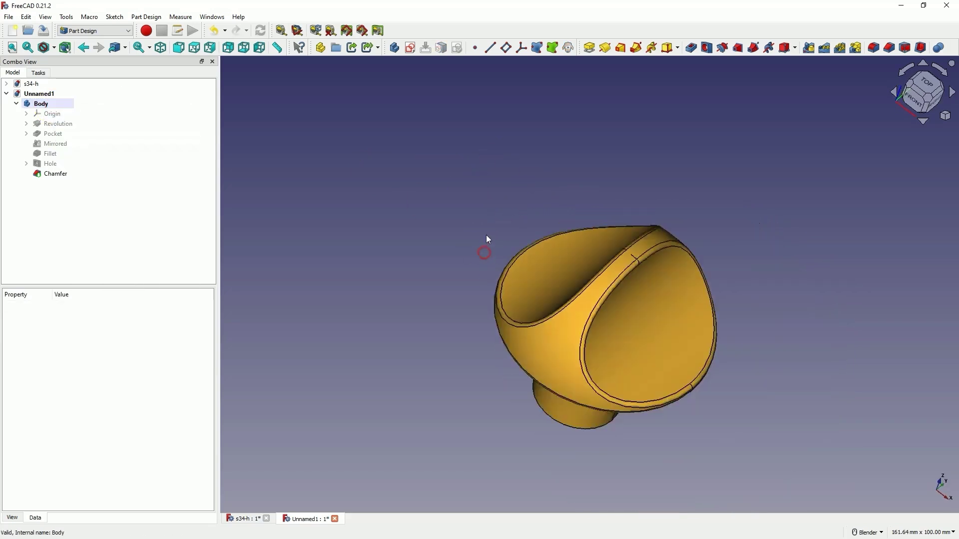
Inspect the coloured knob in isometric view up close and from afar, ending with the whole model fitted in view
click(161, 50)
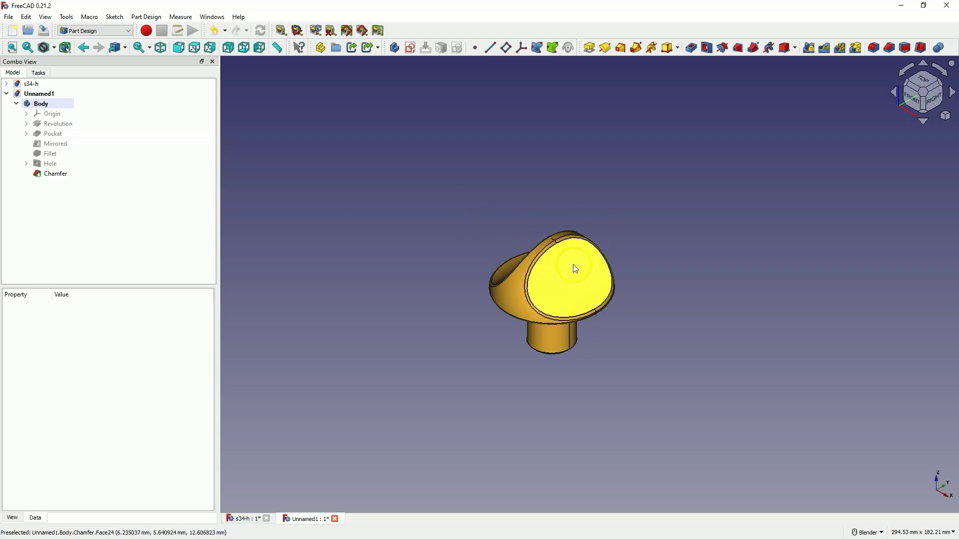
scroll(573, 265, up, 10)
scroll(393, 284, down, 15)
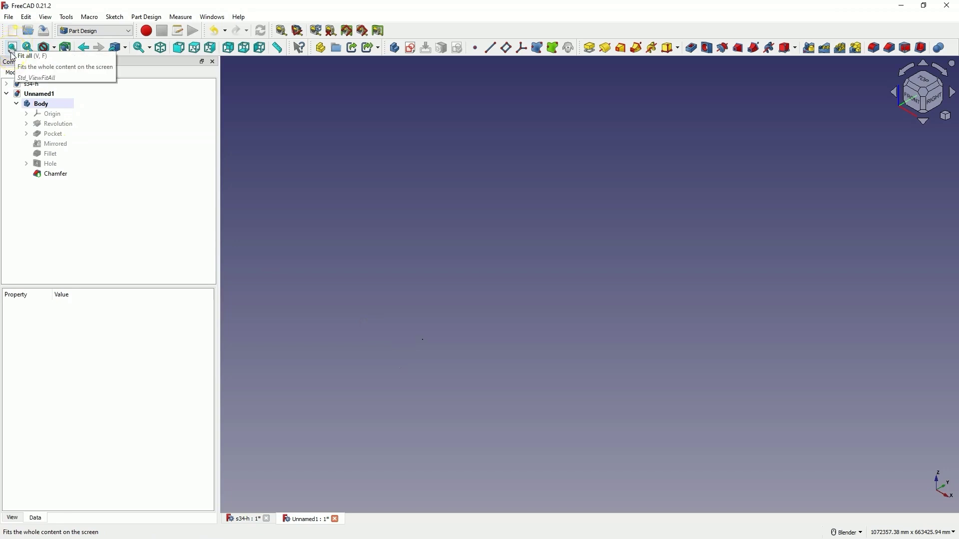
click(12, 51)
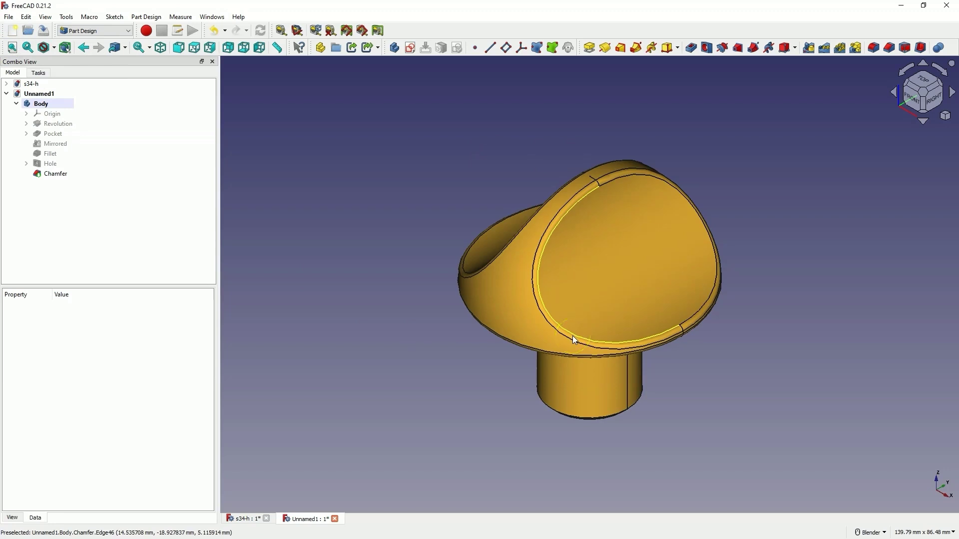
click(442, 300)
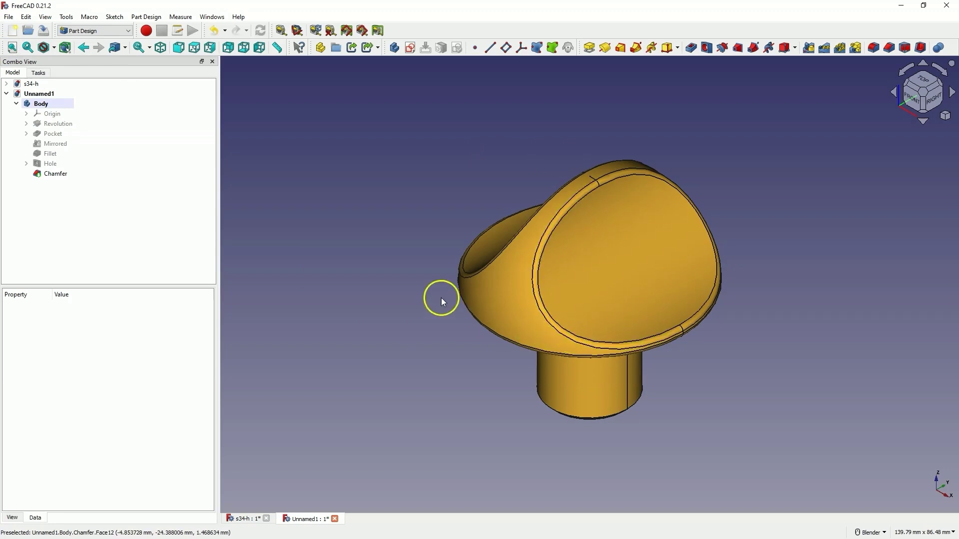